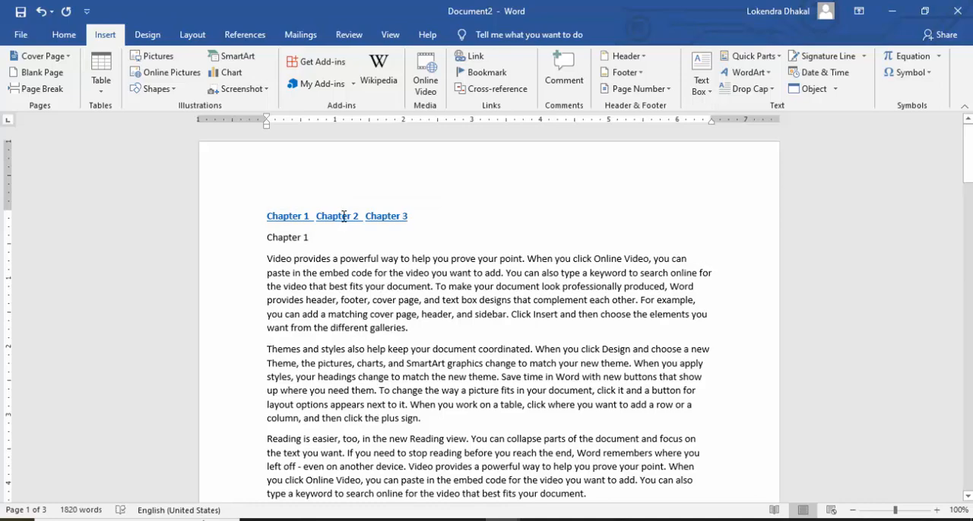
Step: Follow the Chapter 2 and Chapter 3 links in the finished example document, returning to the first page after each
ctrl+click(344, 217)
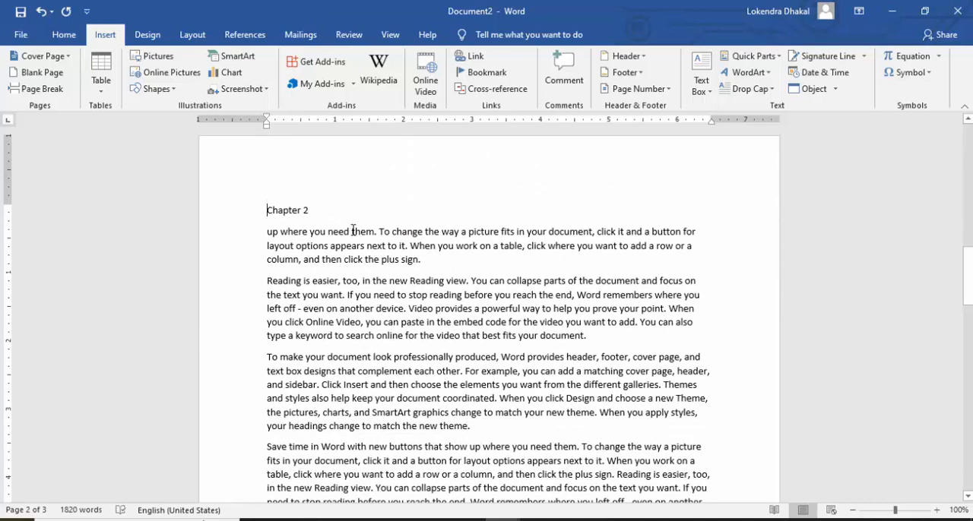
scroll(476, 281, up, 15)
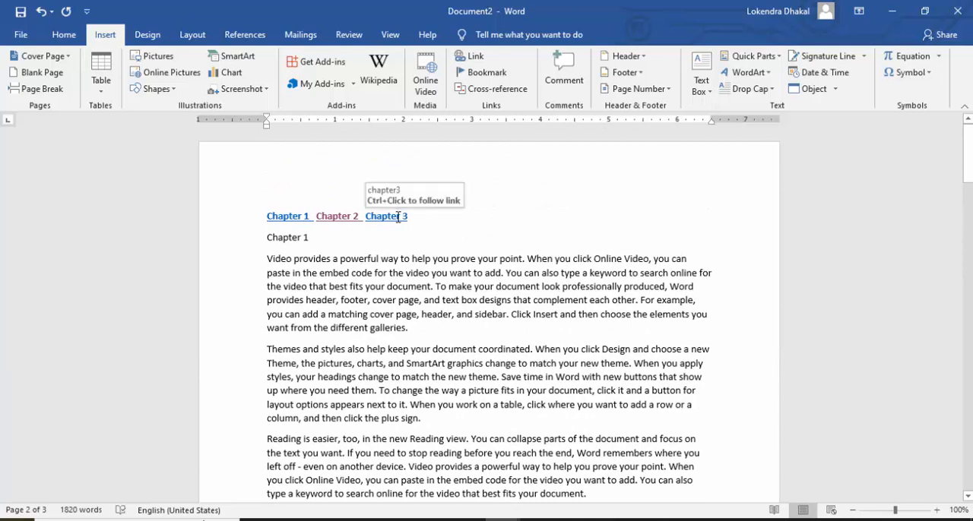
ctrl+click(395, 217)
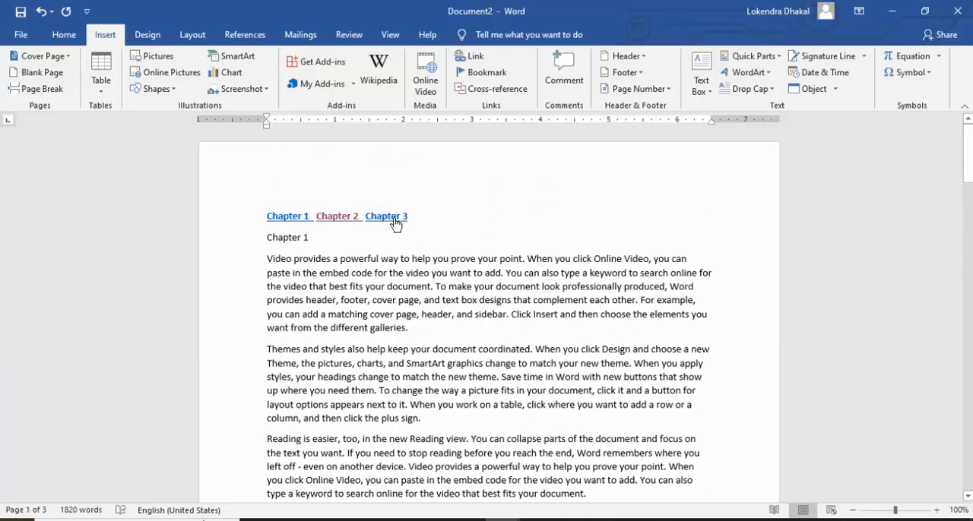
scroll(391, 213, up, 7)
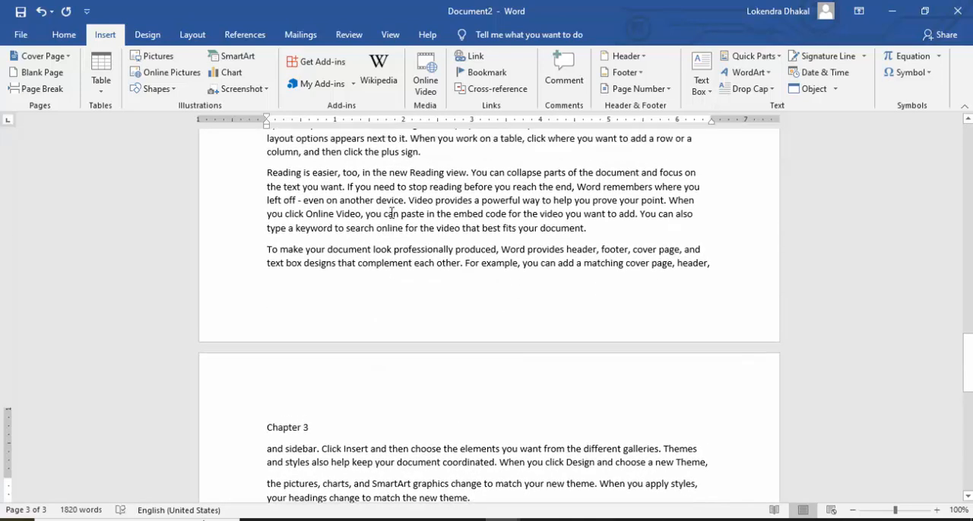
scroll(402, 222, up, 8)
scroll(399, 221, up, 6)
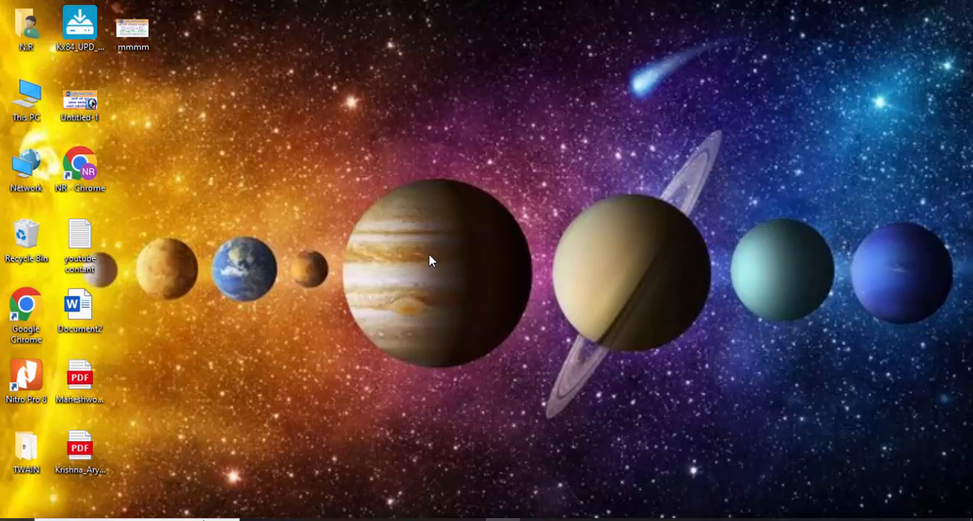
Step: Launch Word and create a blank document
key(super+r)
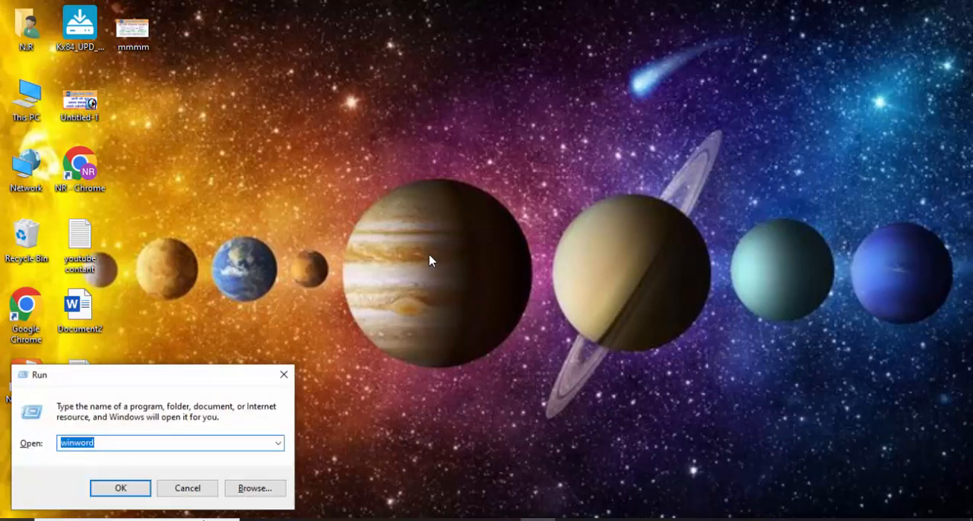
key(Return)
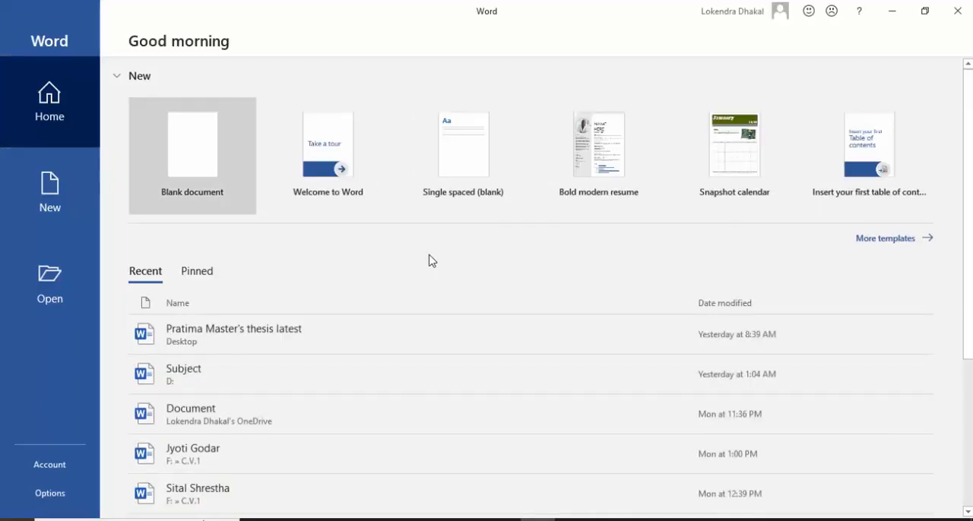
key(Return)
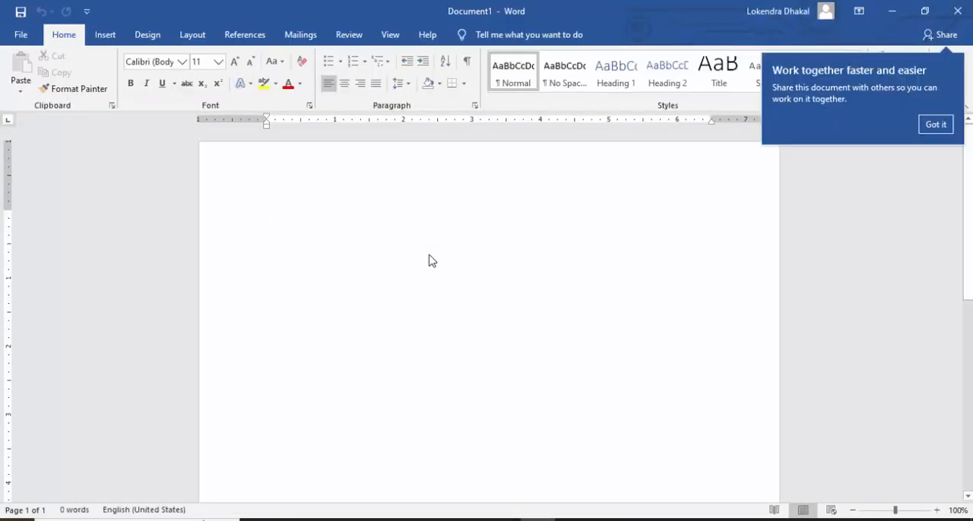
Step: Generate sample text in the document with the formula =rand(19,6)
text(=rand)
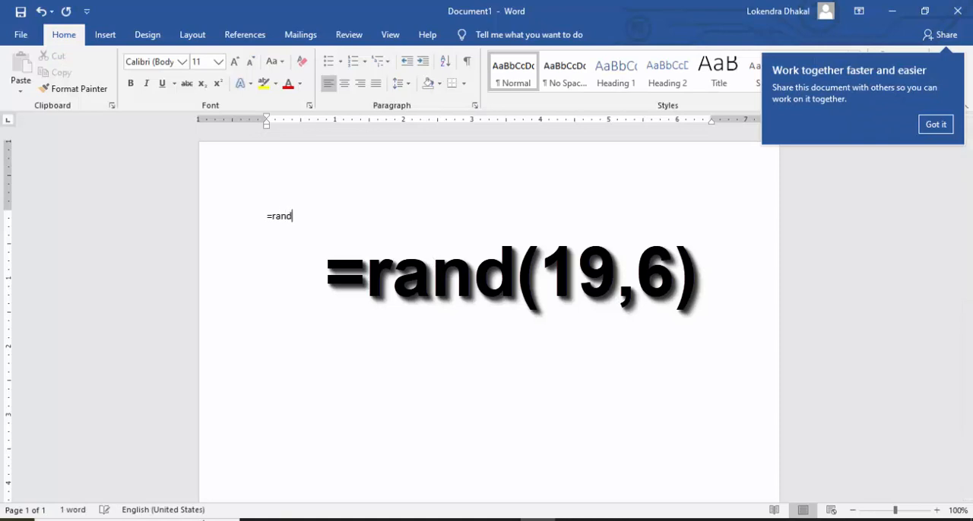
text(()
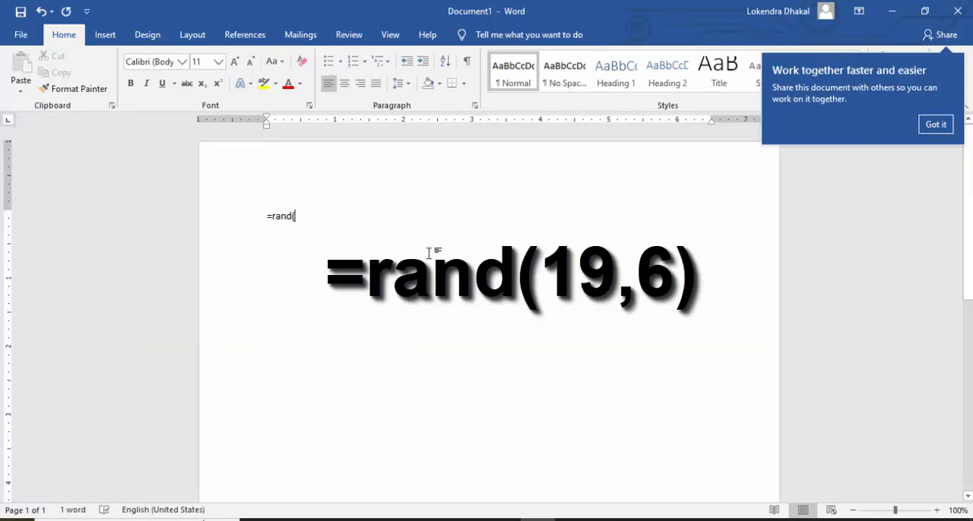
text(19)
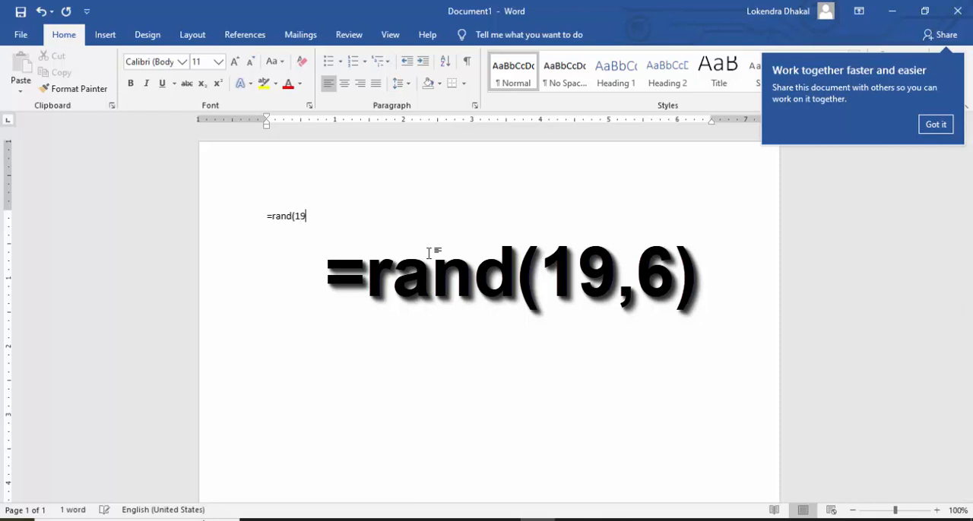
text(,6)
key(Return)
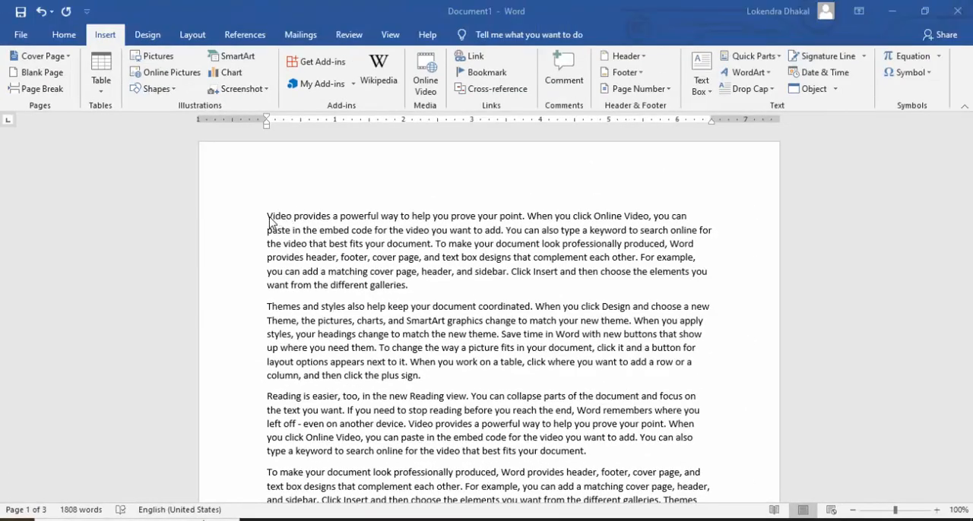
Step: Insert a new line above the first paragraph and enter "Chapter 1" on it
click(269, 218)
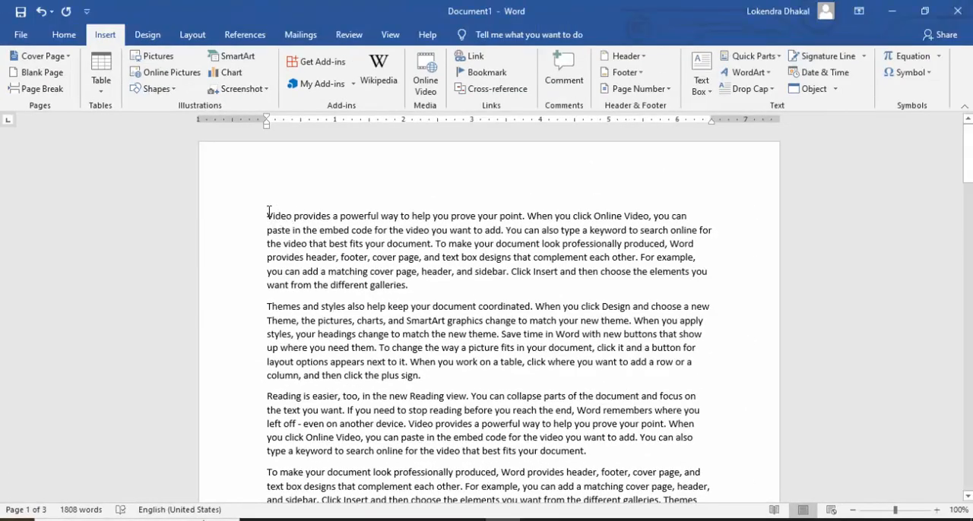
key(Return)
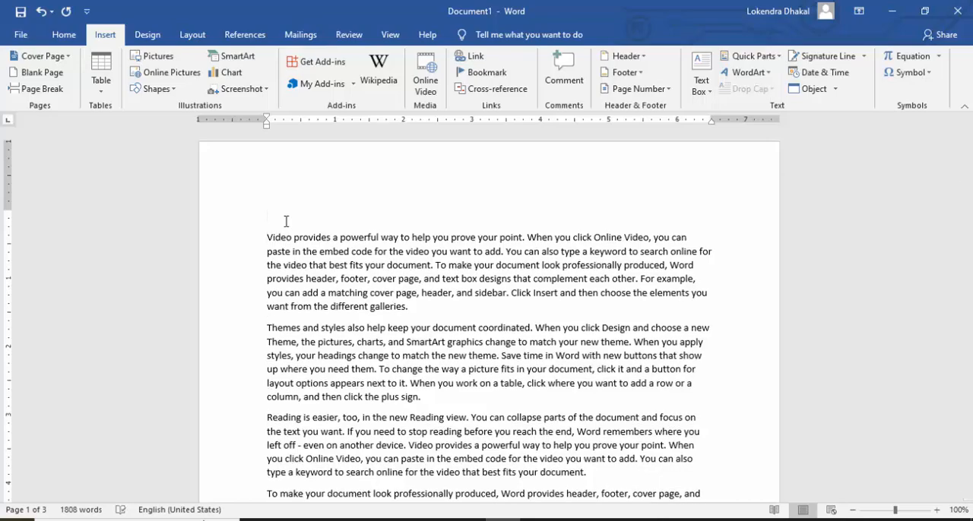
text(Chap)
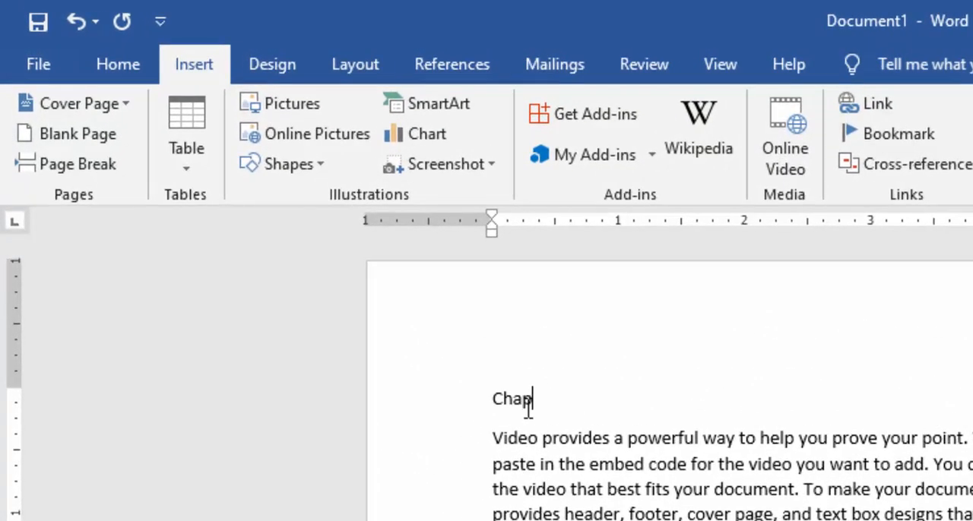
text(ter1)
click(560, 401)
click(586, 397)
text(\)
key(BackSpace)
text(\)
key(BackSpace)
Step: Add "Chapter 2" and "Chapter 3" after "Chapter 1" on the top line, with a space before each number
text(Chapte)
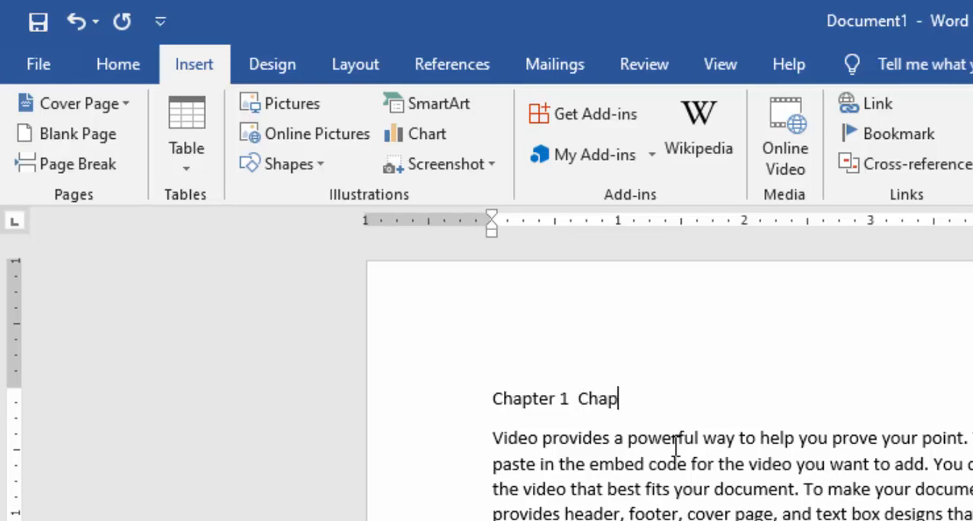
text(r2 )
text(Chapt)
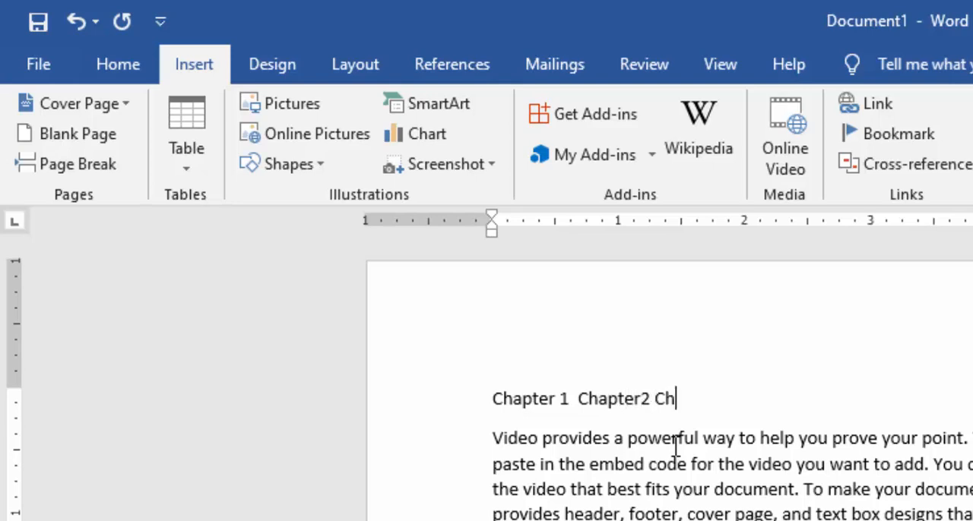
text(er3)
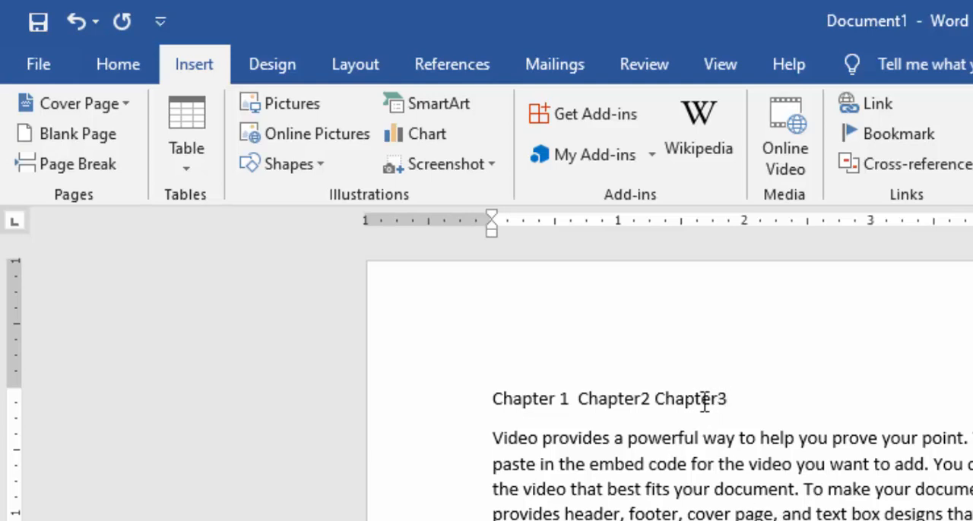
click(645, 397)
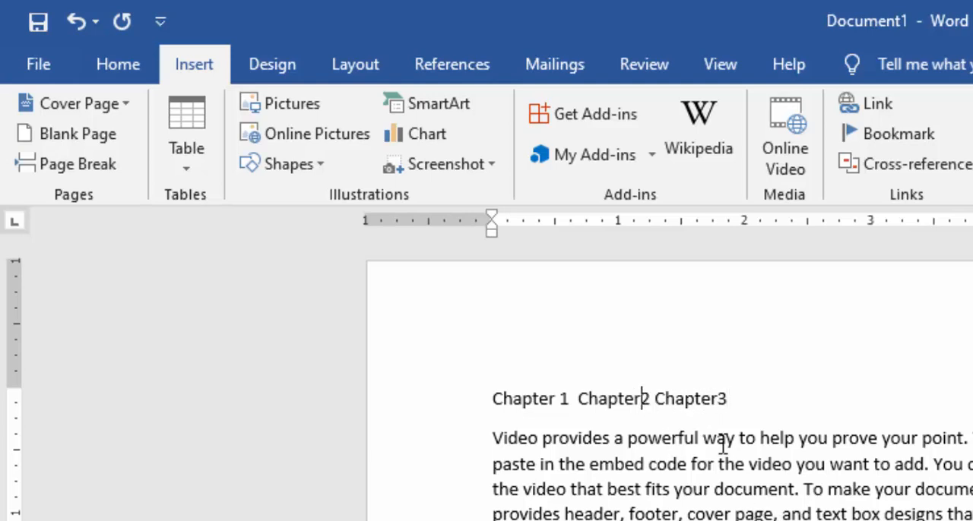
click(727, 397)
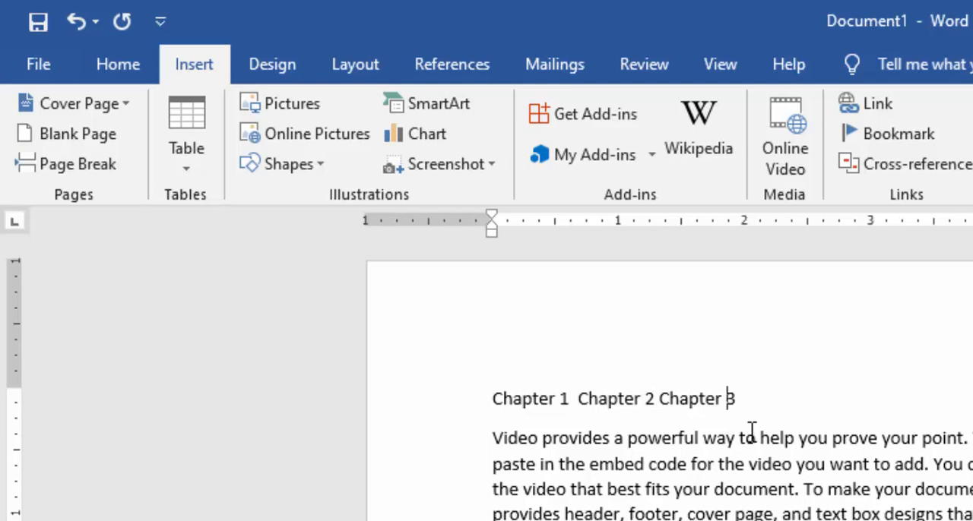
Step: Make the whole line of chapter names at the top of the document bold
click(460, 403)
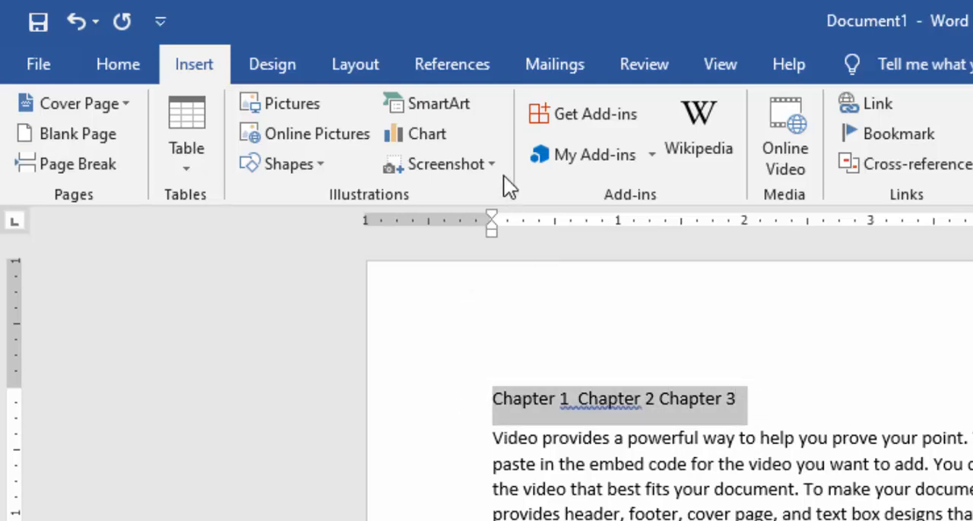
click(135, 64)
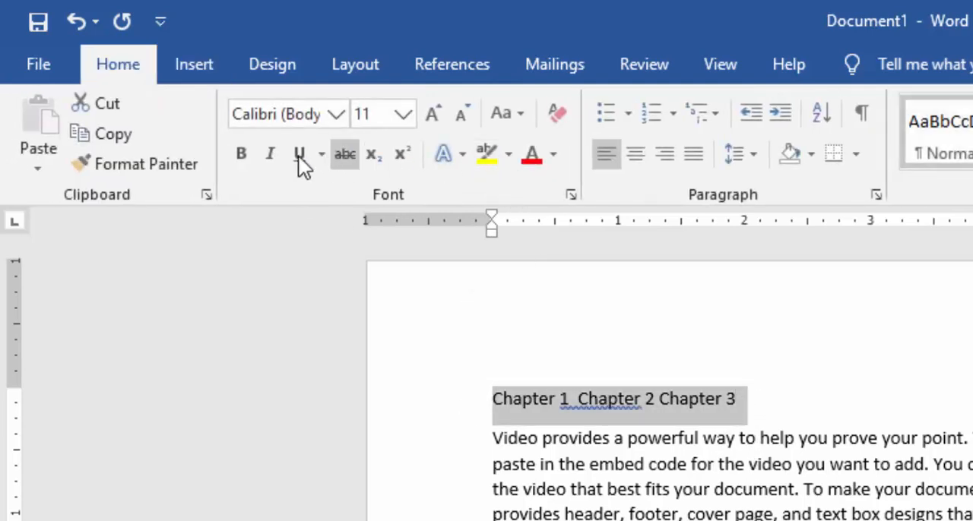
click(242, 154)
Step: Accept the suggested spacing correction between "Chapter 1" and "Chapter 2" on the top line
click(589, 402)
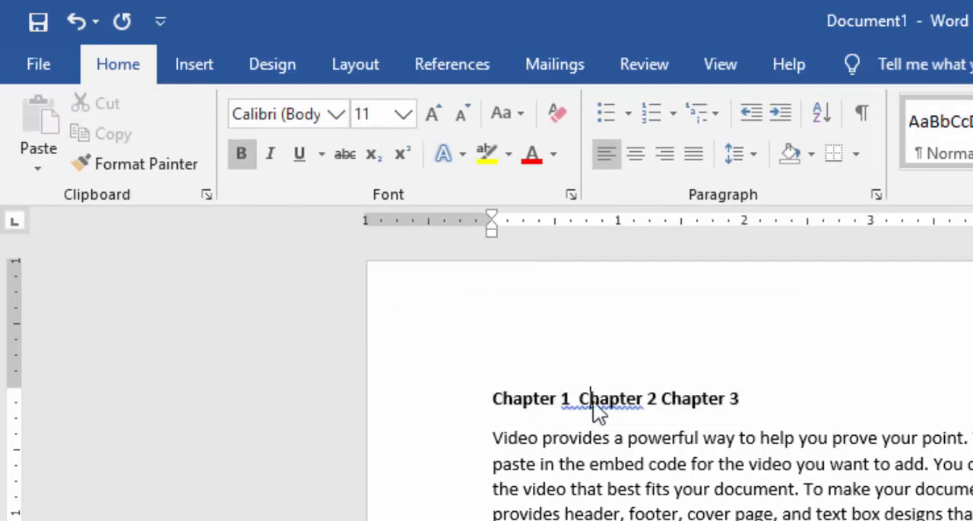
right_click(593, 402)
click(598, 430)
click(741, 401)
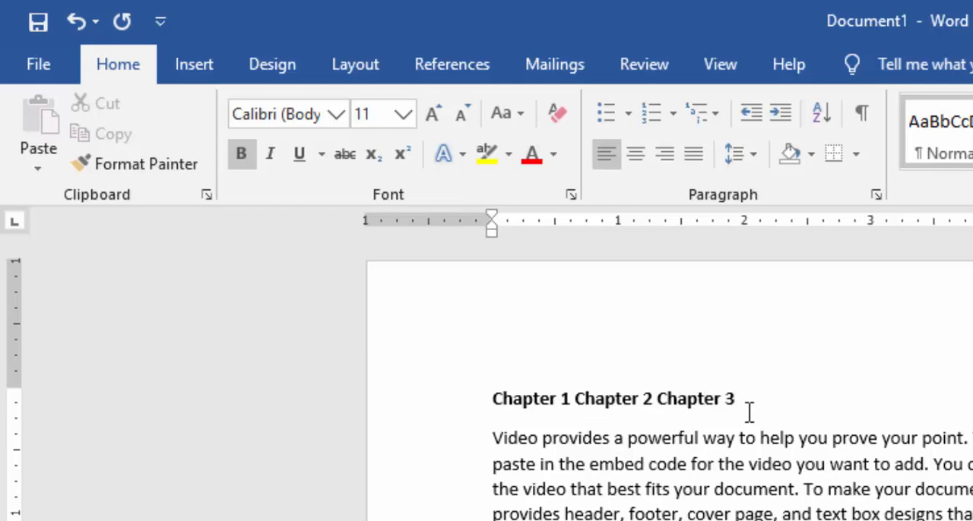
key(Return)
key(Return)
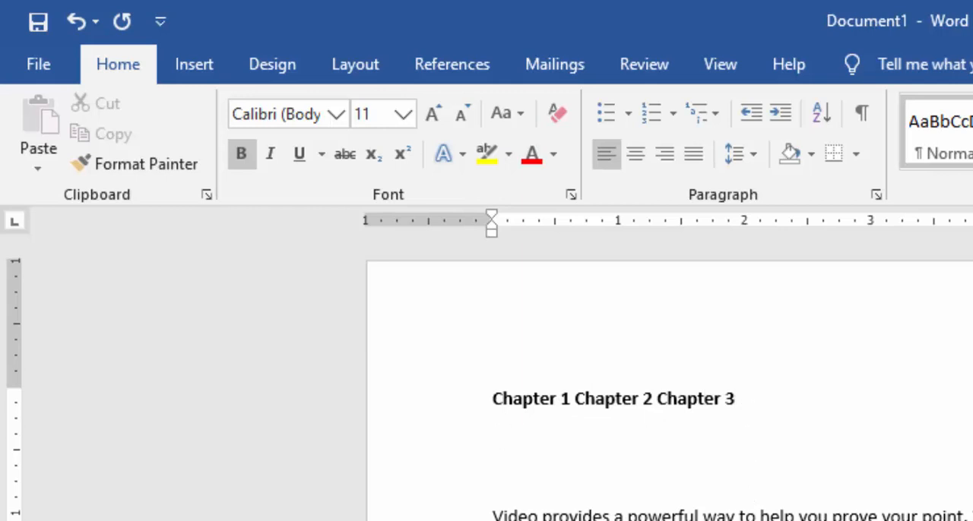
click(750, 402)
key(Delete)
key(Delete)
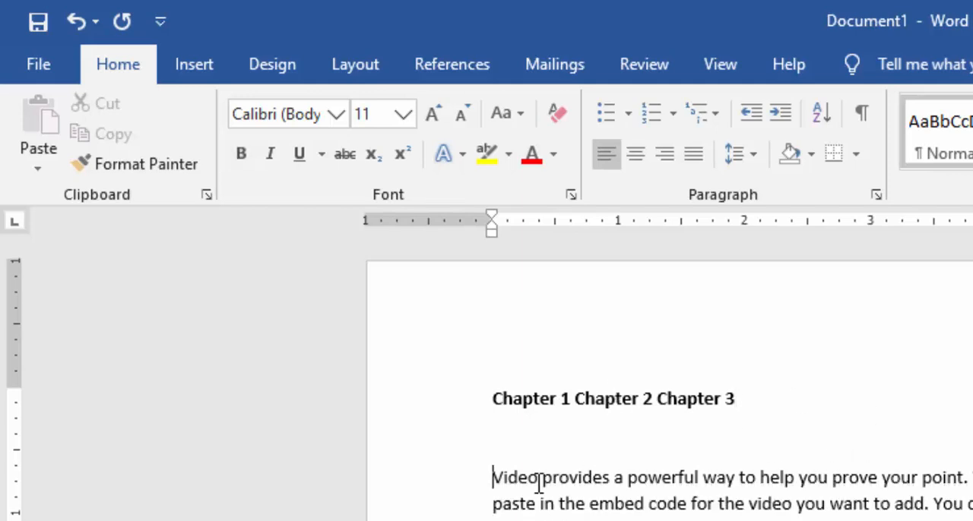
key(ctrl+z)
click(514, 448)
key(Delete)
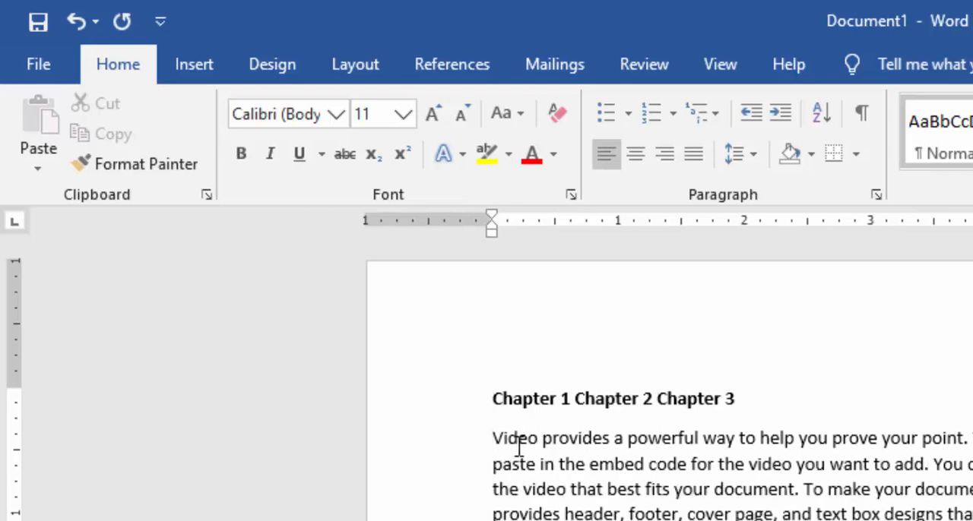
click(560, 398)
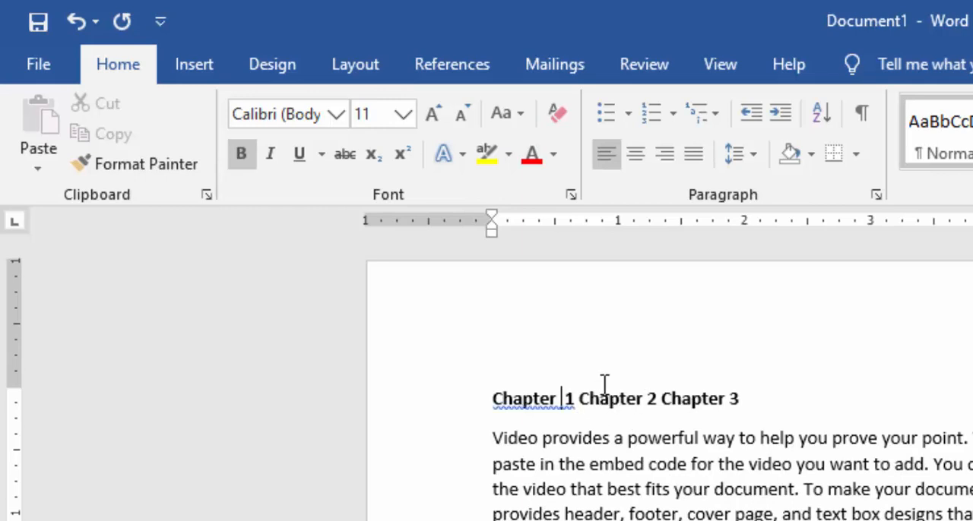
key(ctrl+z)
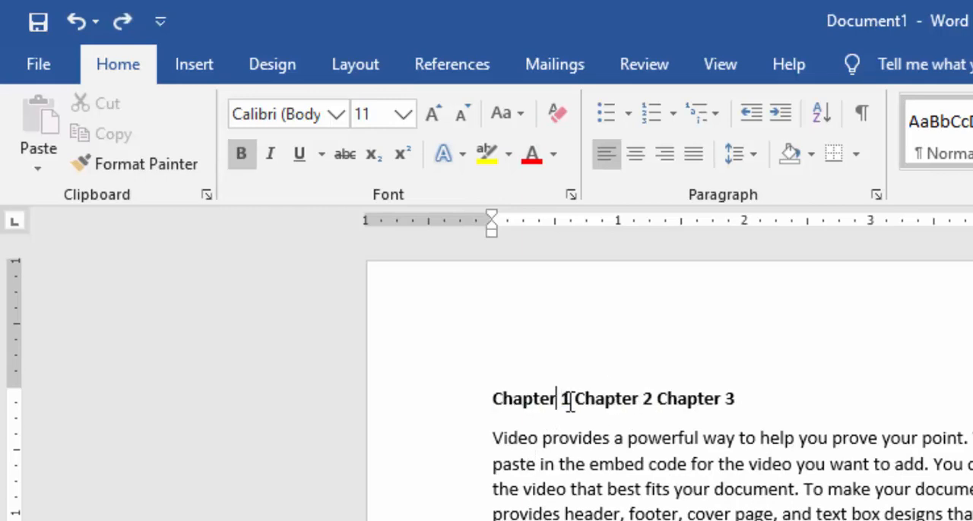
Step: Widen the gaps between the three chapter names on the top line by adding extra spaces
click(664, 397)
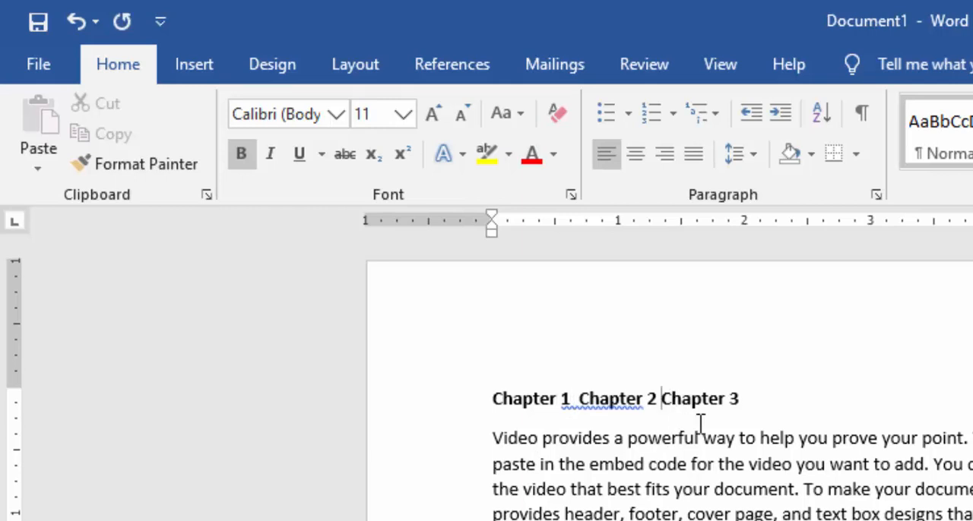
click(578, 398)
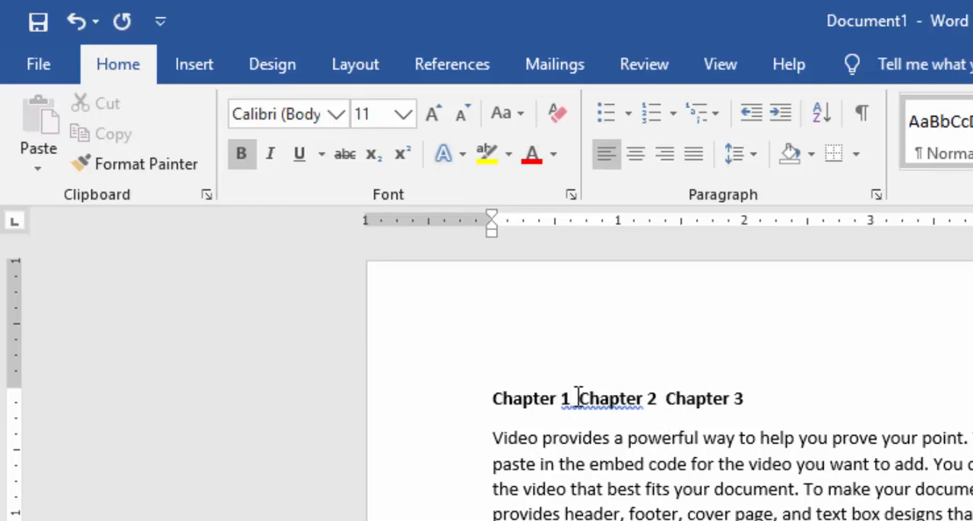
click(668, 398)
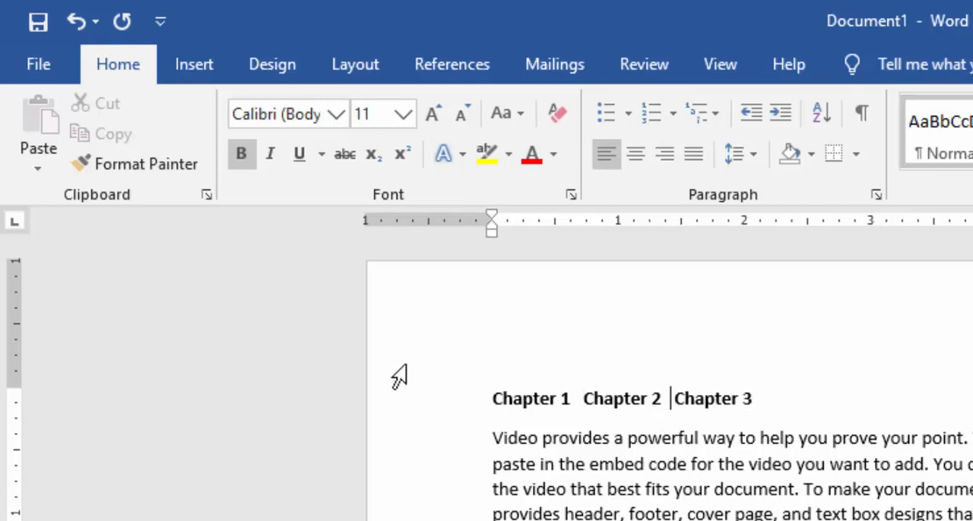
Step: Add a new line below the row of chapter names and enter the heading "Chapter 1"
click(756, 398)
key(Return)
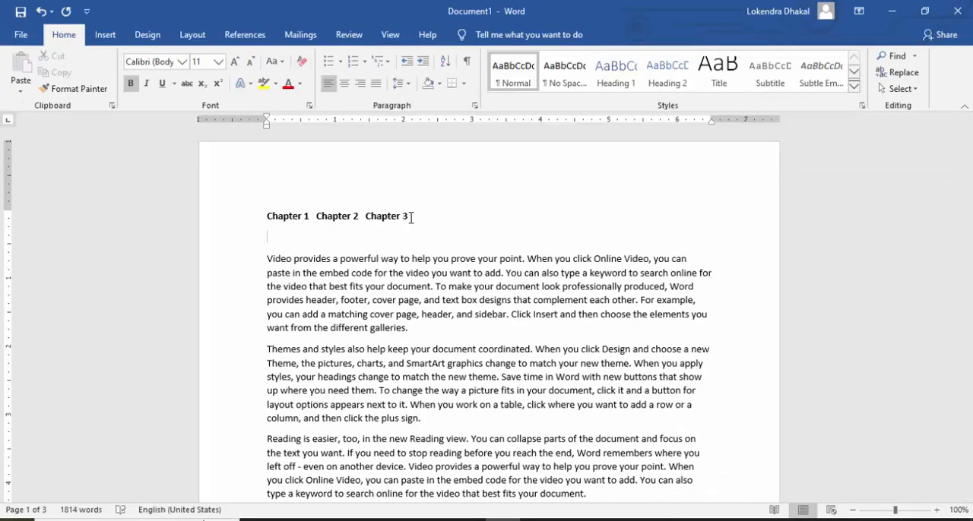
key(Down)
key(Up)
text(Chapter 1)
Step: Insert a new line above the text at the start of page 2 and enter the heading "Chapter2"
scroll(340, 238, down, 15)
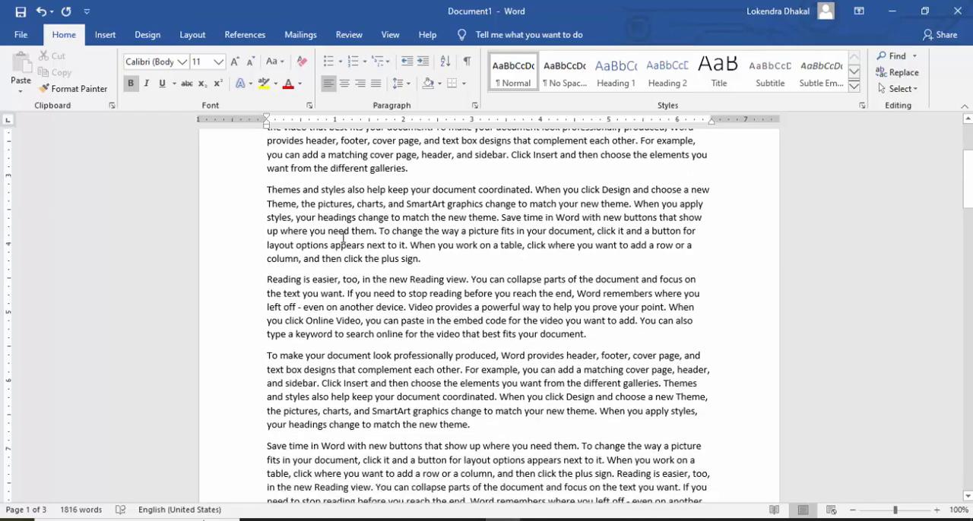
scroll(343, 238, down, 4)
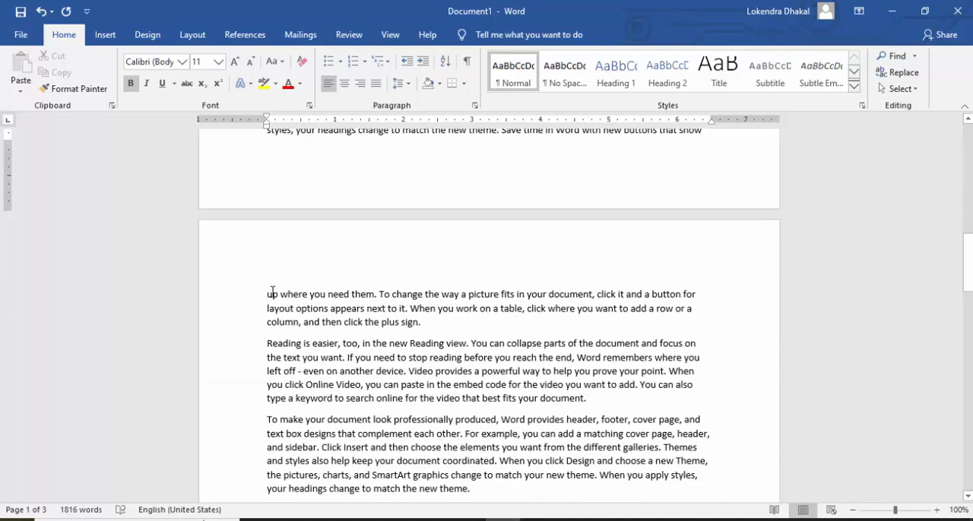
click(266, 294)
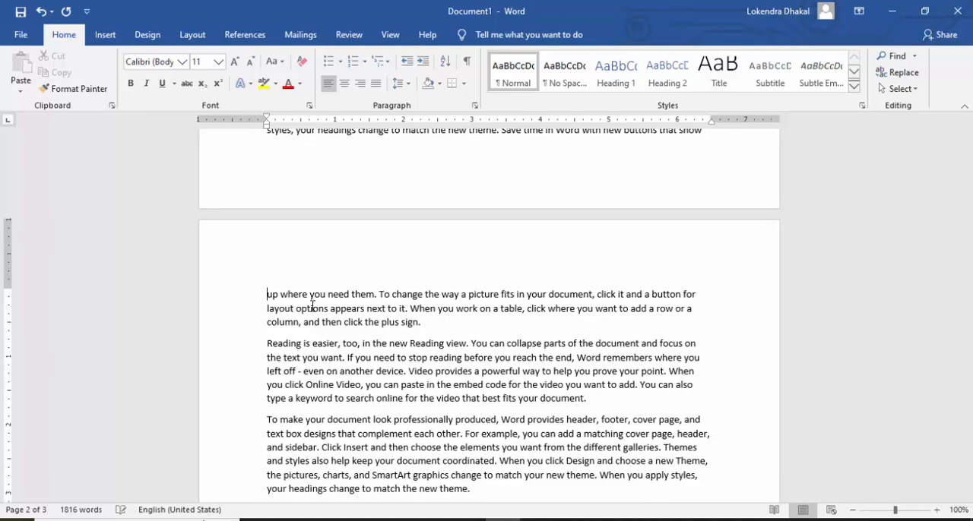
key(Return)
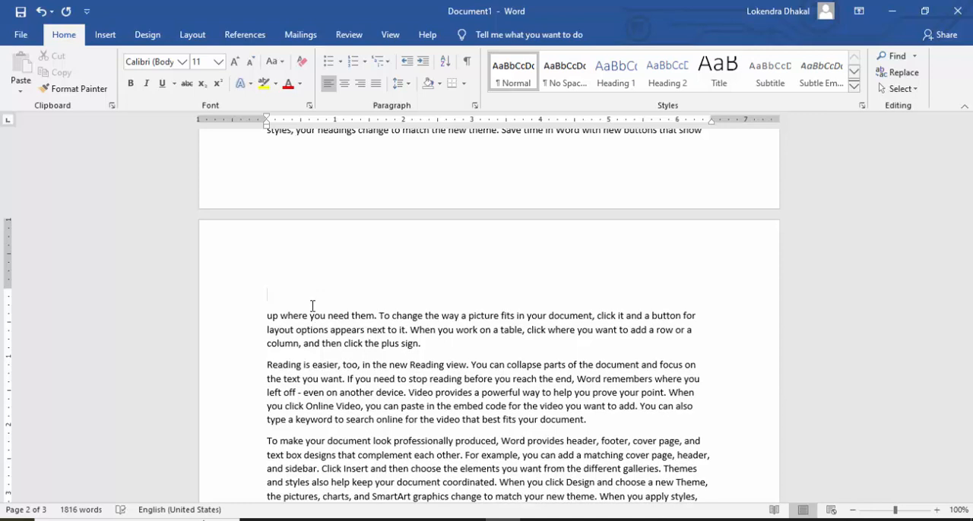
text(Chapter2)
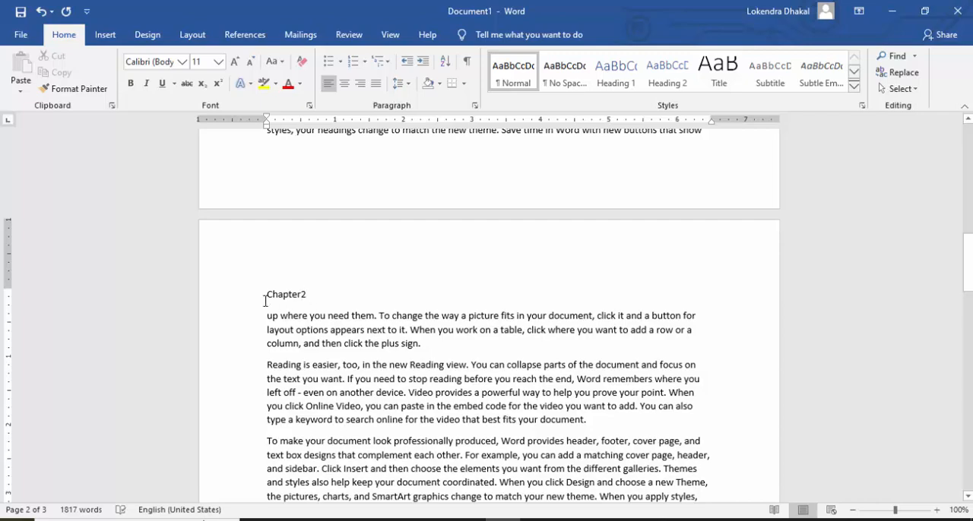
drag(270, 292, 305, 294)
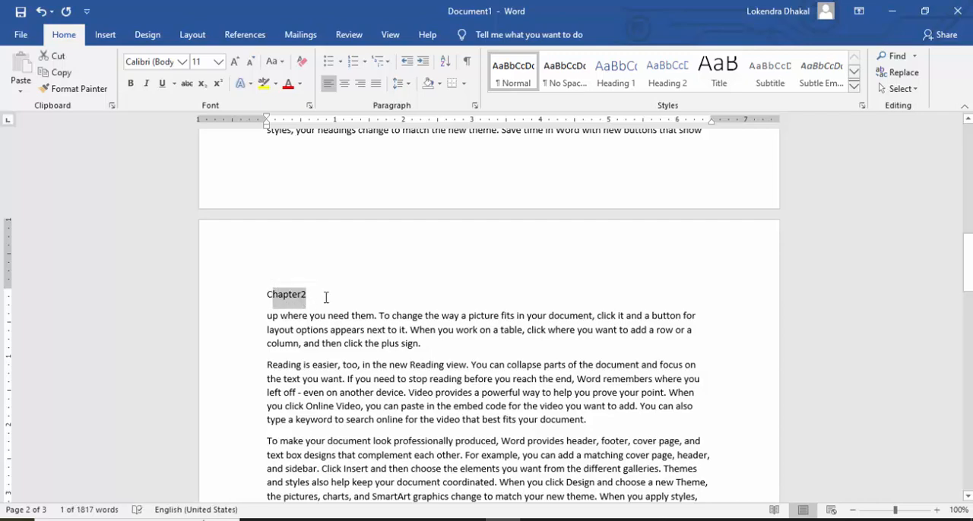
click(326, 297)
Step: Insert a new line above the text at the start of page 3 and enter the heading "Chapter3"
scroll(326, 300, down, 5)
scroll(327, 301, down, 7)
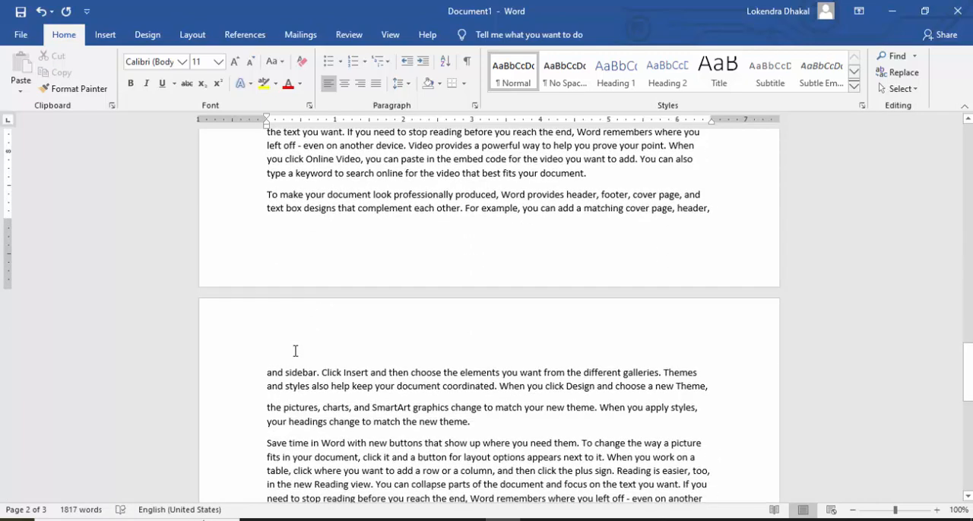
click(268, 374)
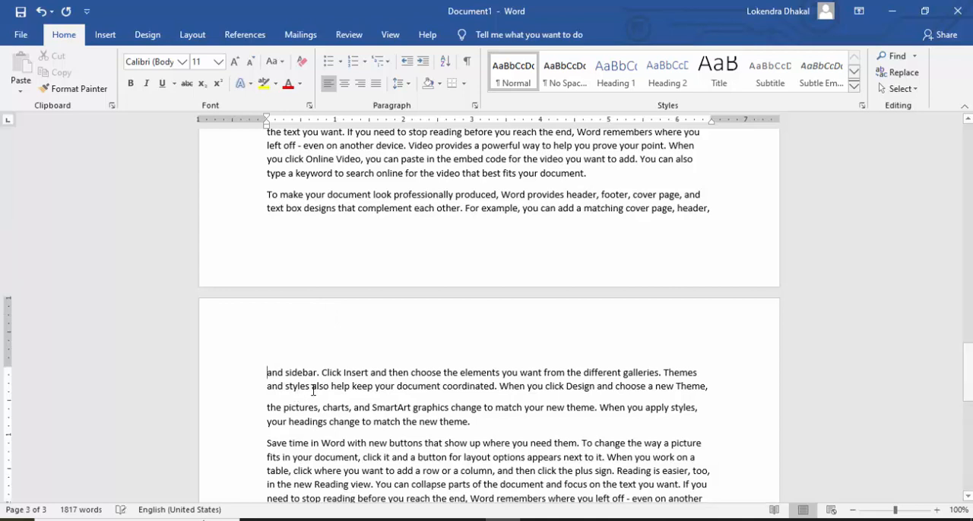
key(Return)
key(Down)
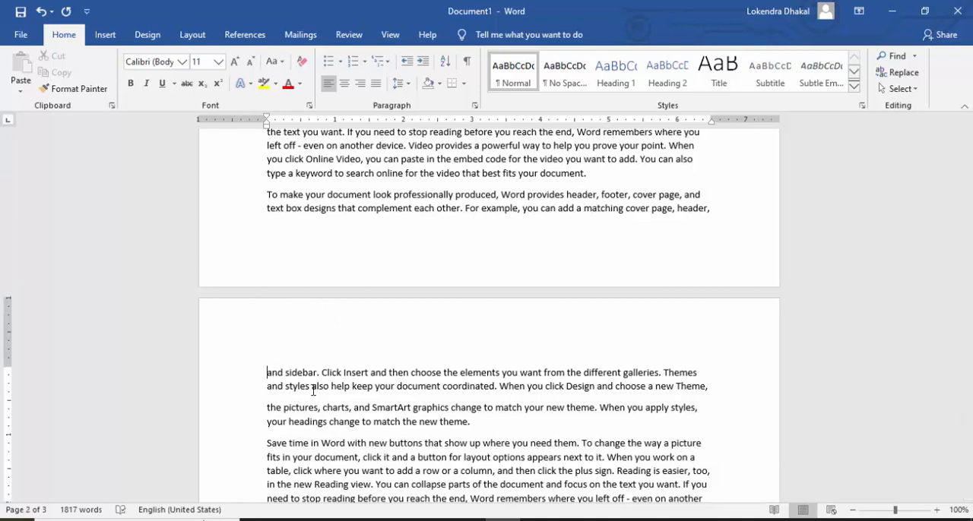
key(Return)
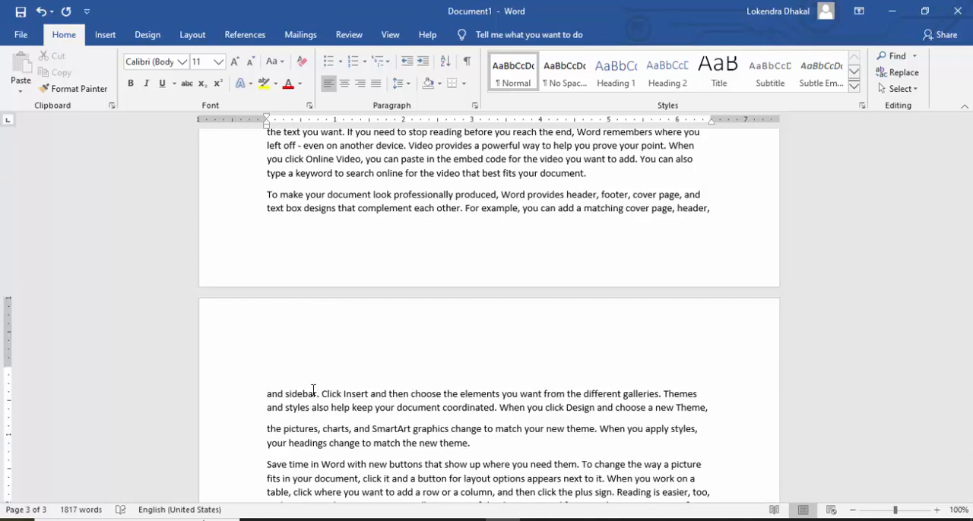
text(Chapter3)
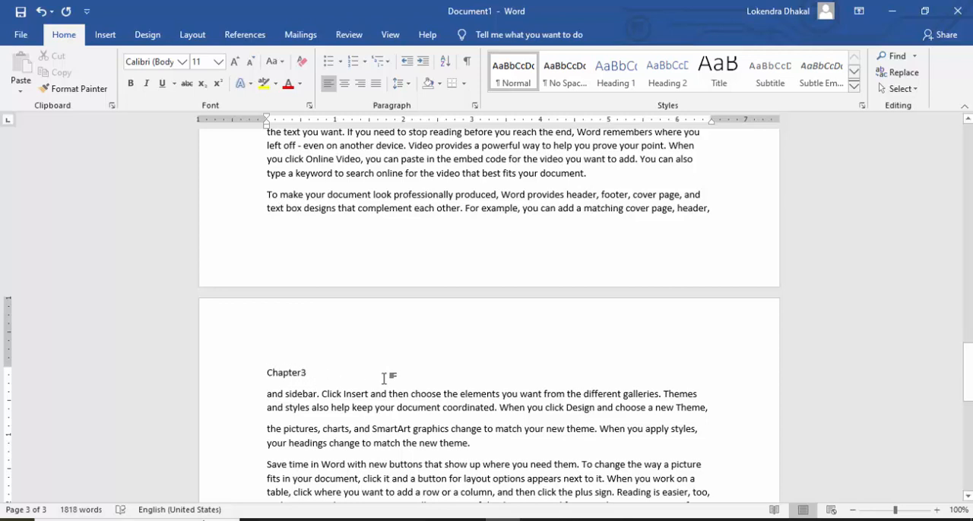
Step: Add a space before the number in the page 3 and page 2 headings so they read "Chapter 3" and "Chapter 2"
click(304, 373)
scroll(333, 335, up, 14)
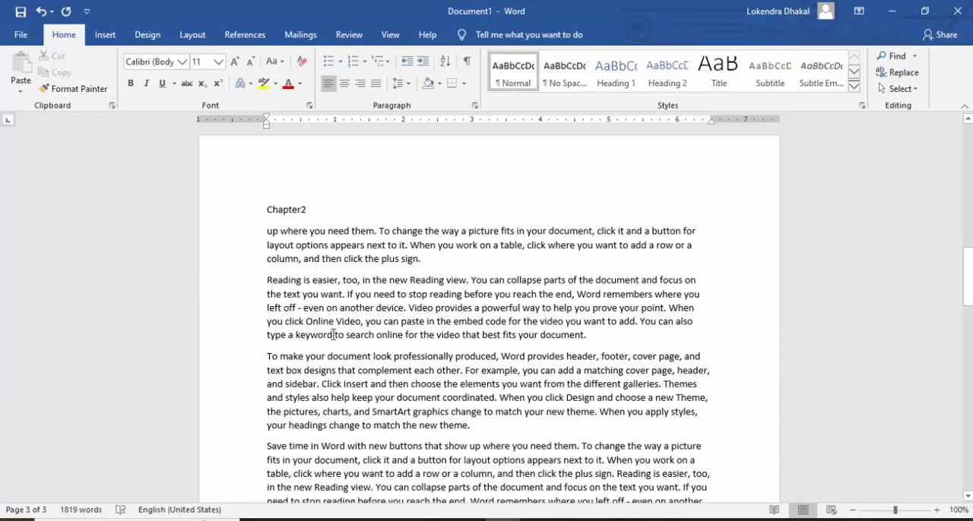
click(303, 261)
scroll(300, 380, up, 10)
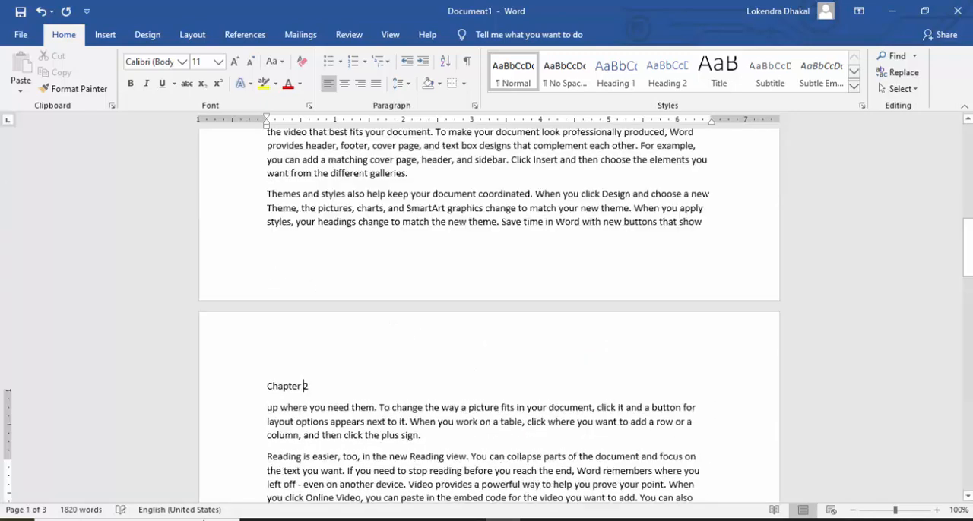
Step: Bookmark the "Chapter 1" heading below the row of chapter names with the name "Chapter1"
scroll(337, 290, up, 8)
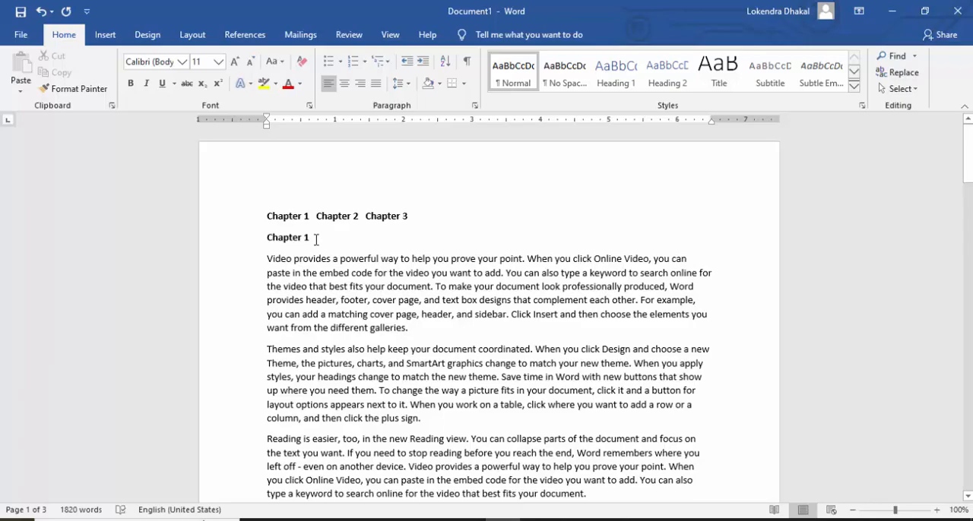
triple_click(282, 238)
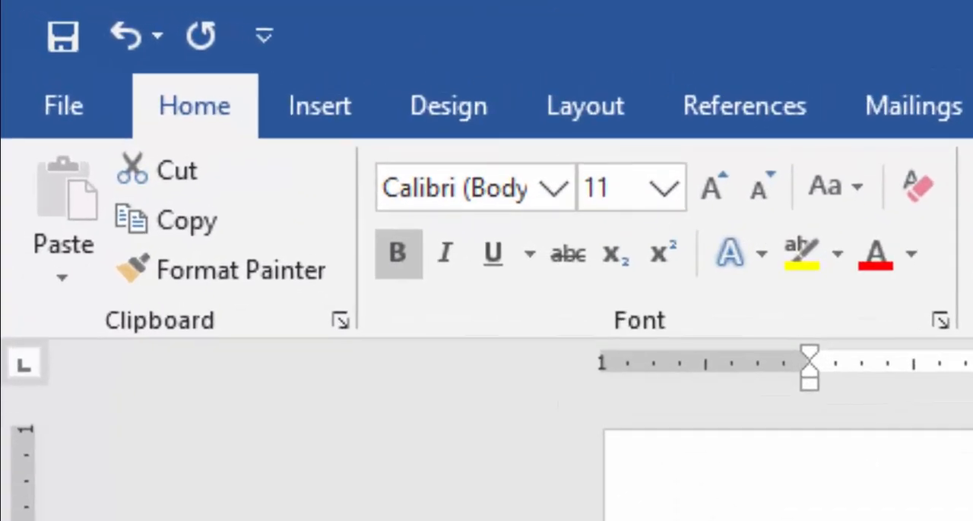
click(344, 121)
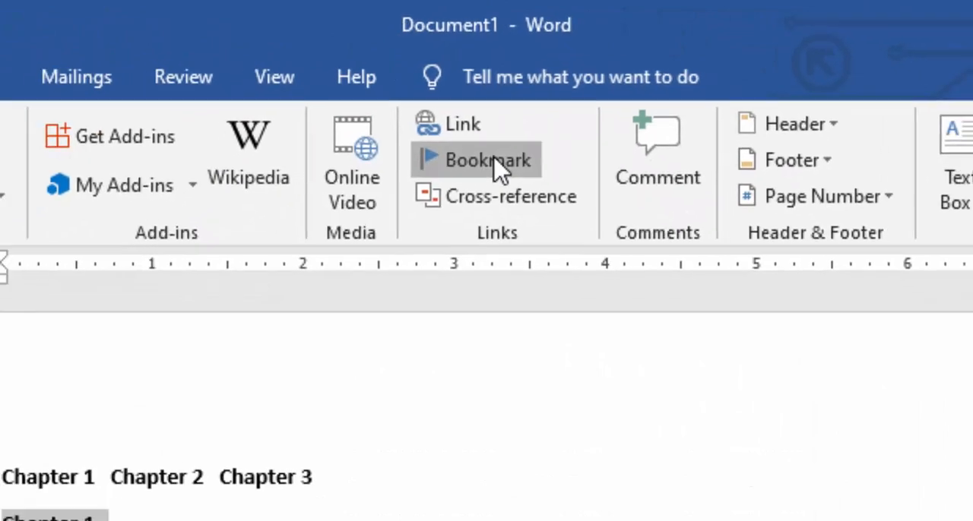
click(495, 159)
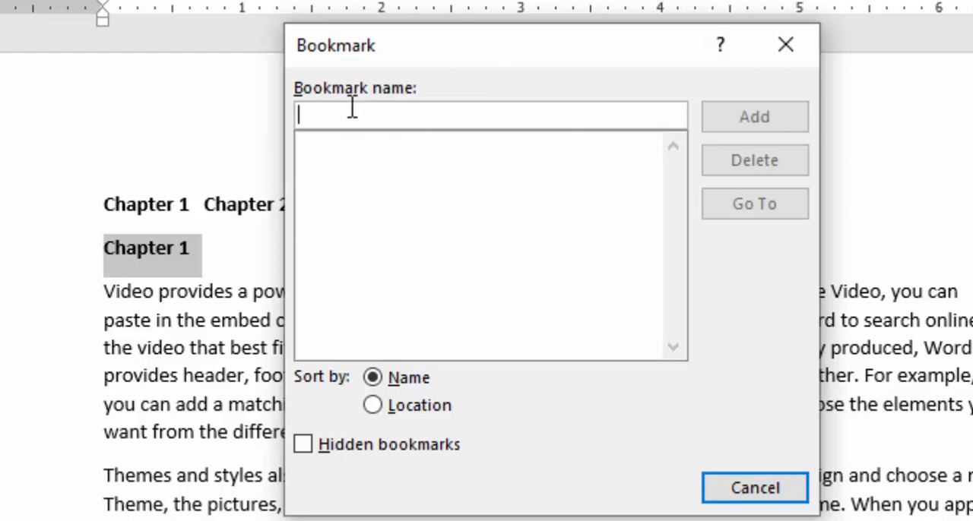
text(Chapte)
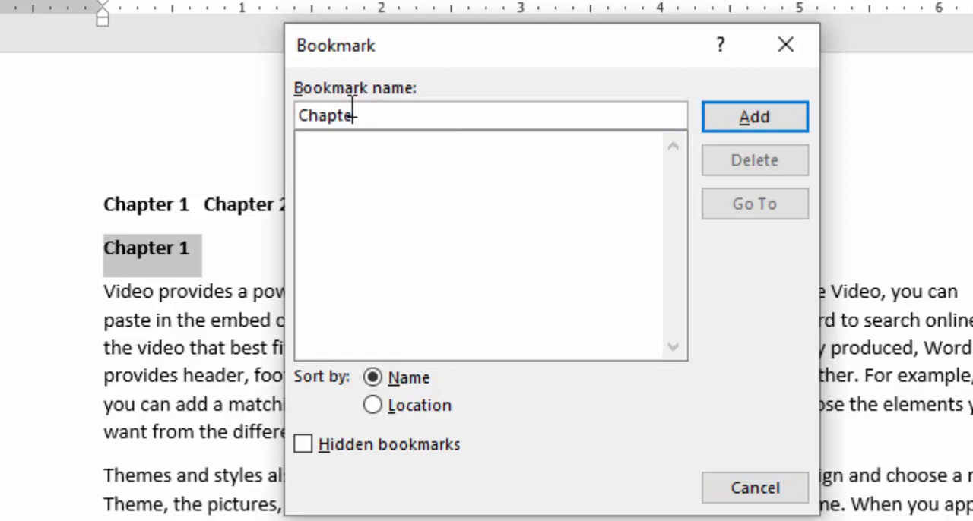
text(r1)
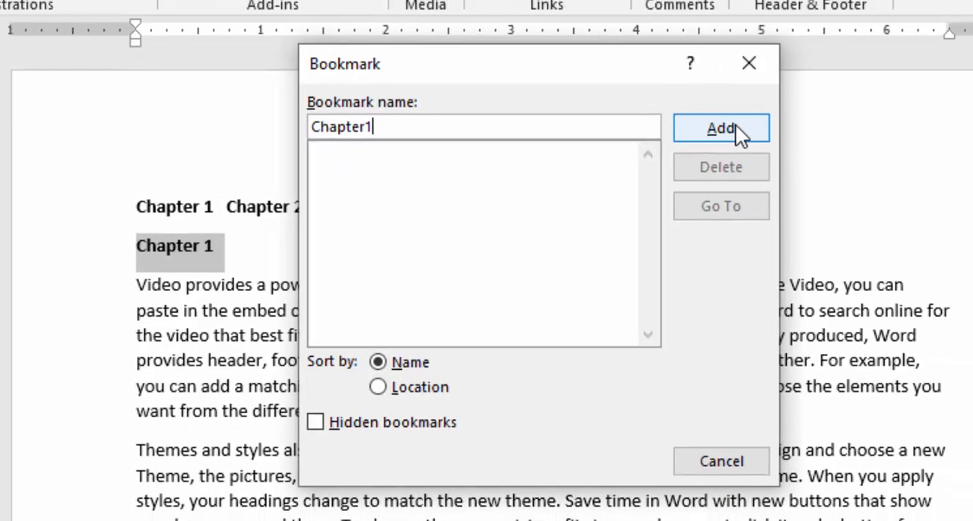
click(769, 117)
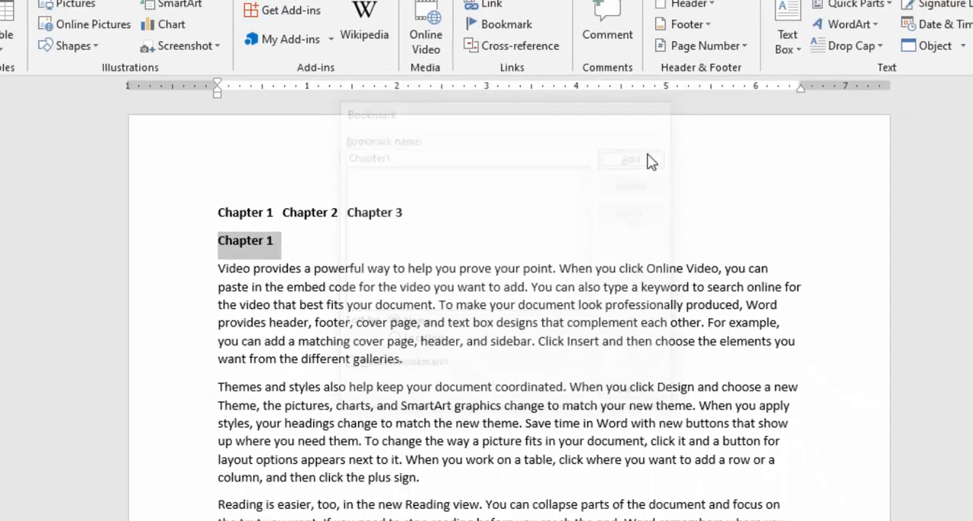
Step: Bookmark the "Chapter 2" heading on page 2 with the name "chapter2"
scroll(421, 283, down, 4)
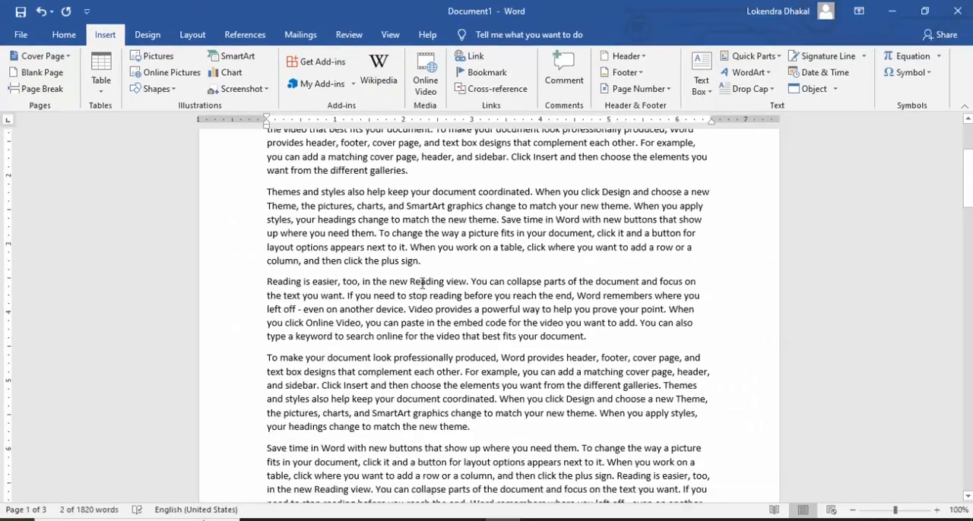
scroll(422, 282, down, 12)
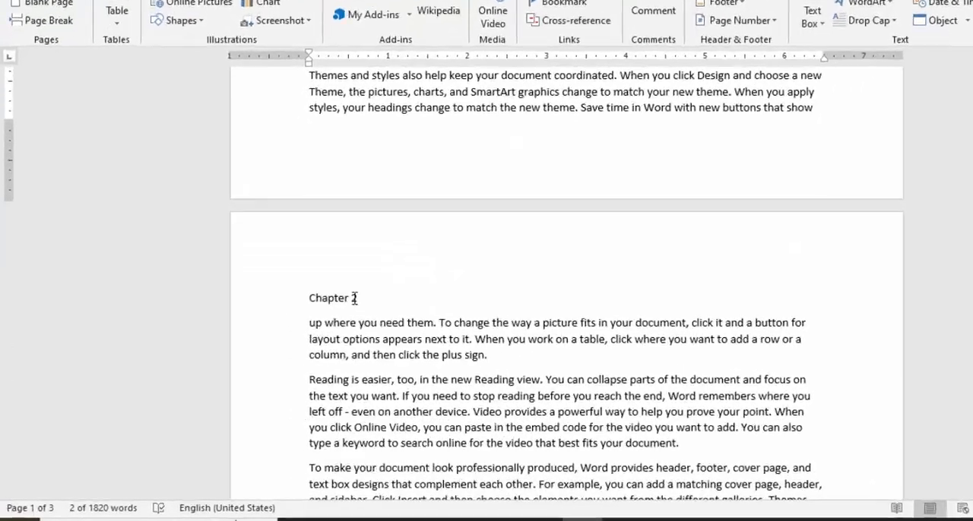
drag(355, 299, 297, 295)
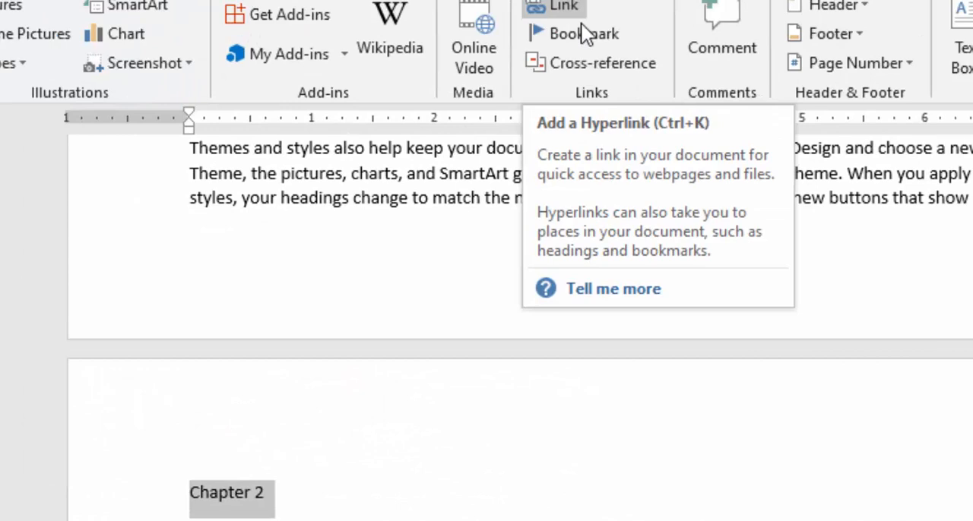
click(573, 30)
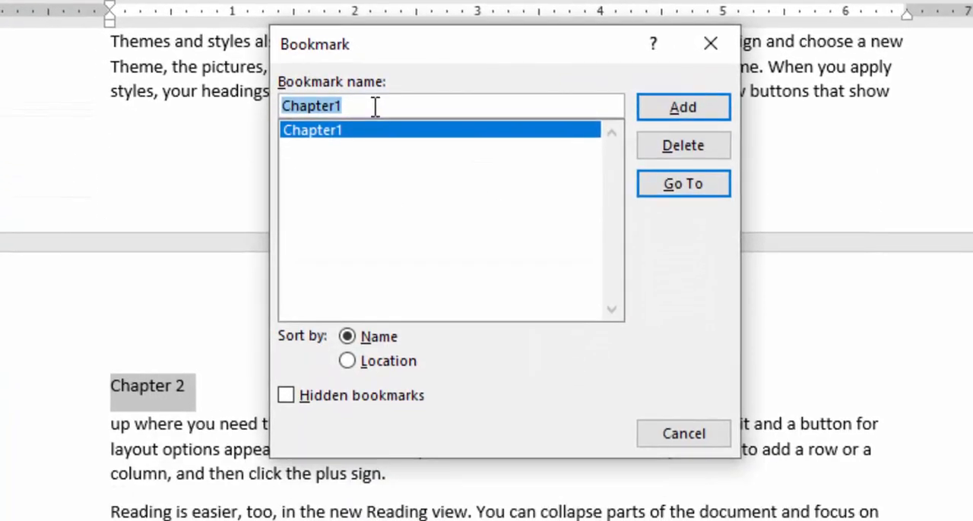
text(chapt)
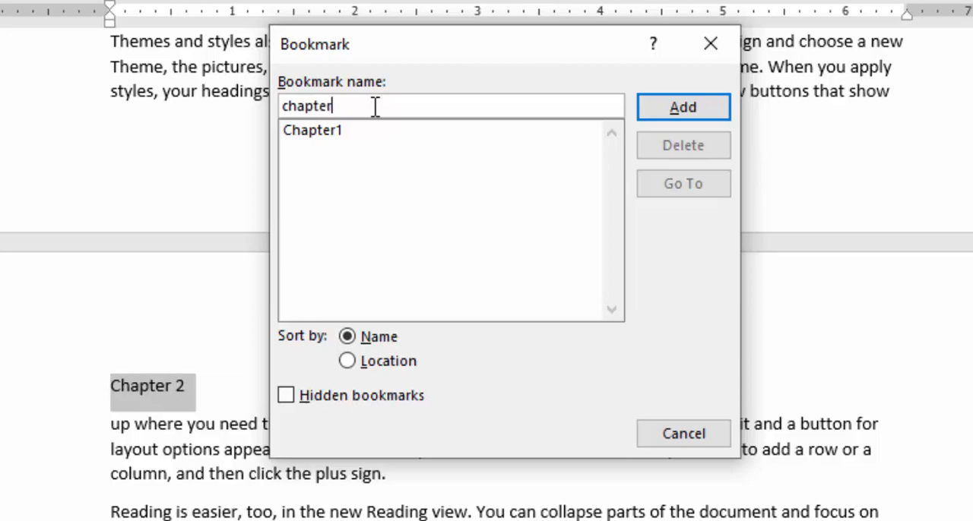
click(668, 99)
Step: Bookmark the "Chapter 3" heading on page 3 with the name "chapter3"
scroll(389, 377, down, 5)
scroll(391, 372, down, 10)
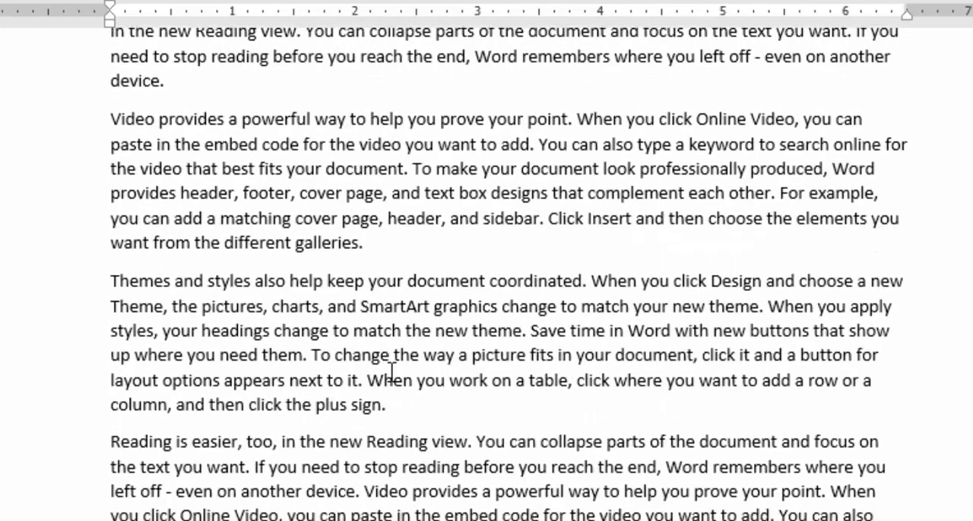
drag(186, 465, 78, 448)
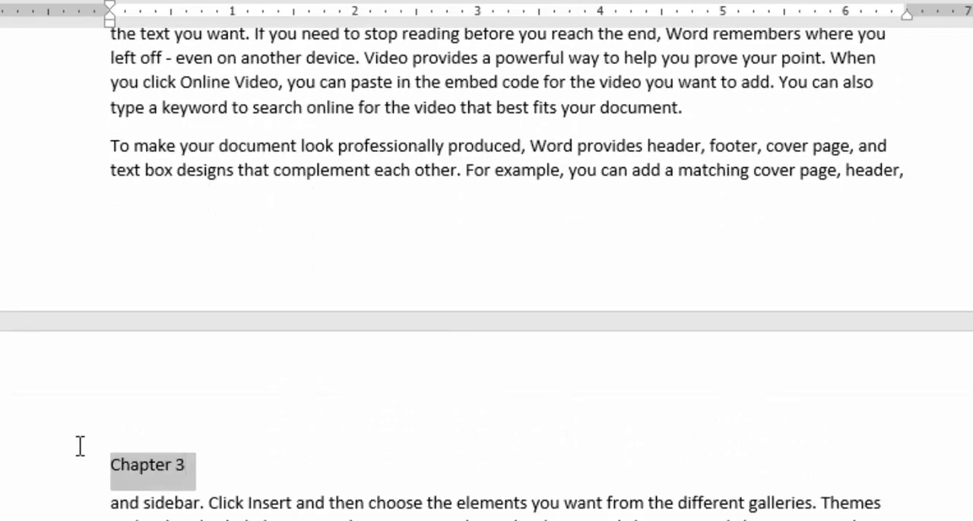
key(ctrl+k)
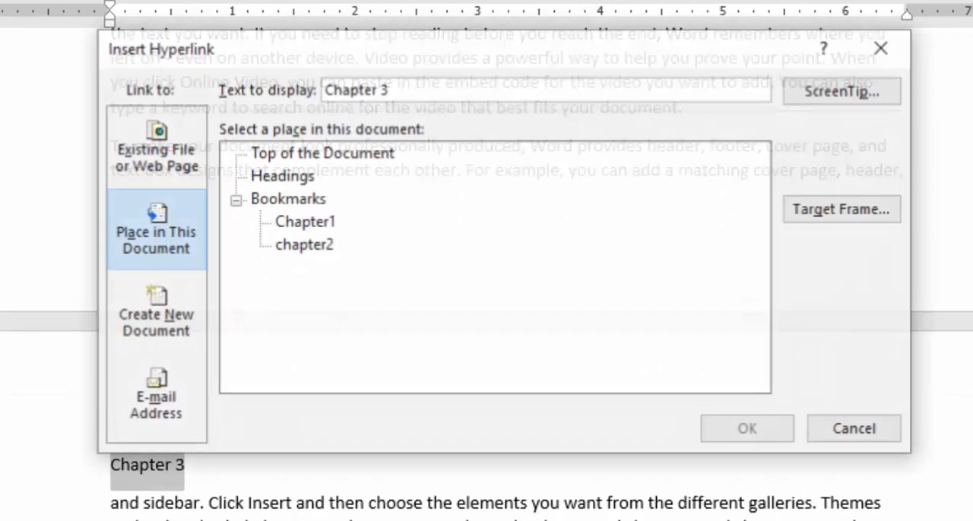
key(Escape)
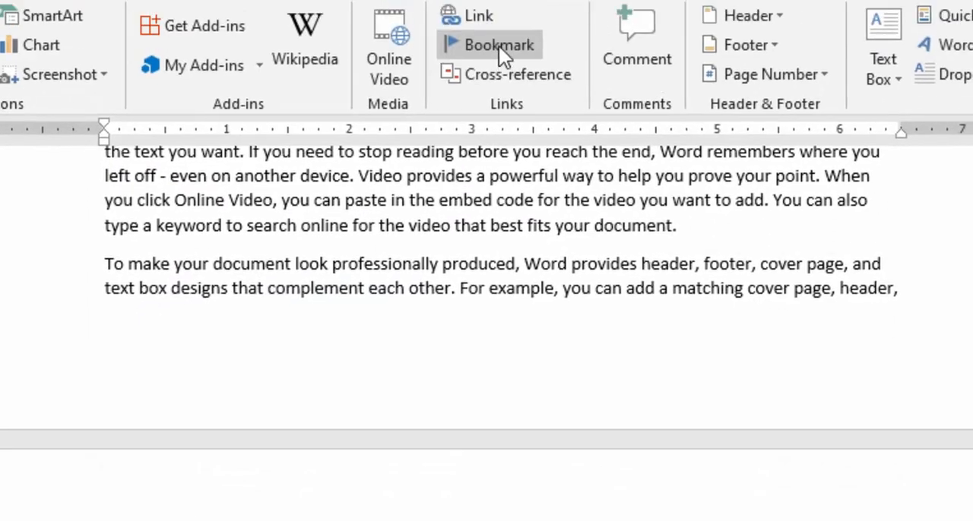
click(502, 0)
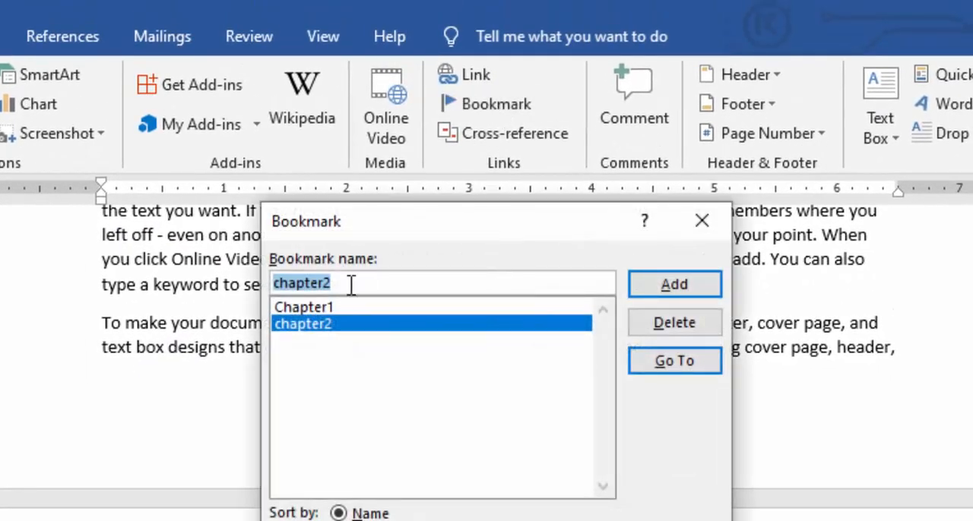
text(chapter)
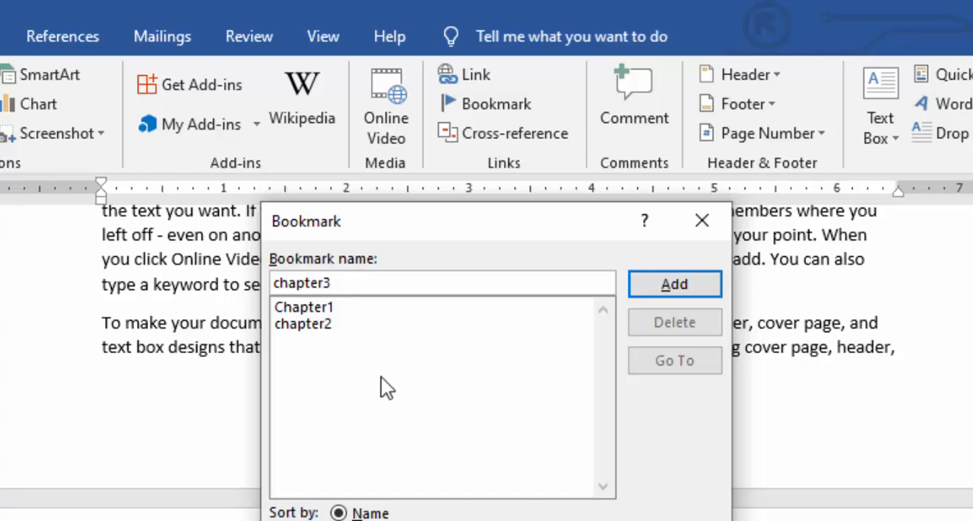
click(674, 284)
scroll(323, 487, up, 4)
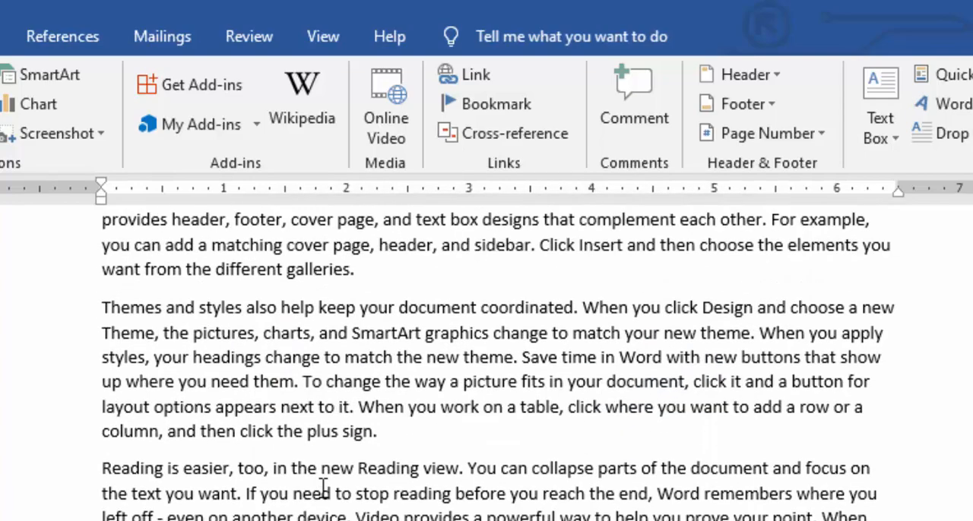
scroll(323, 487, down, 6)
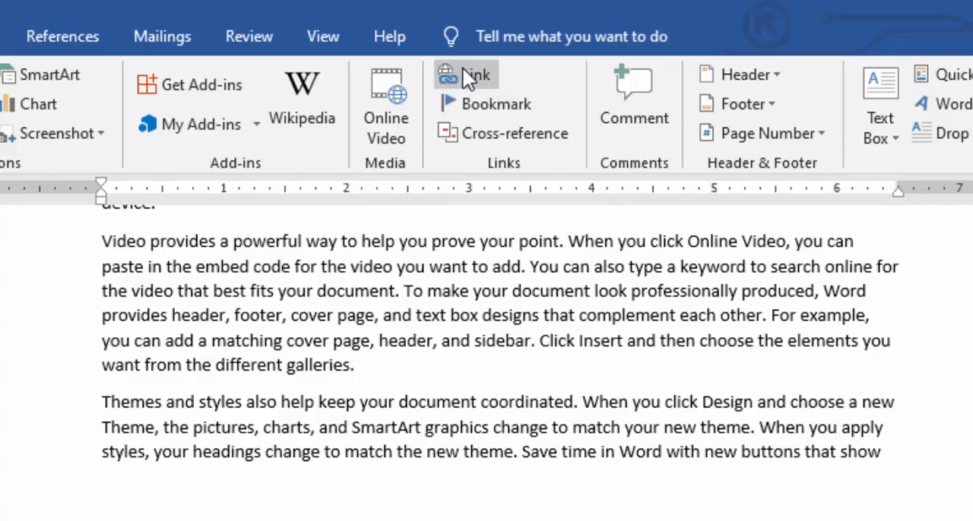
scroll(407, 447, down, 7)
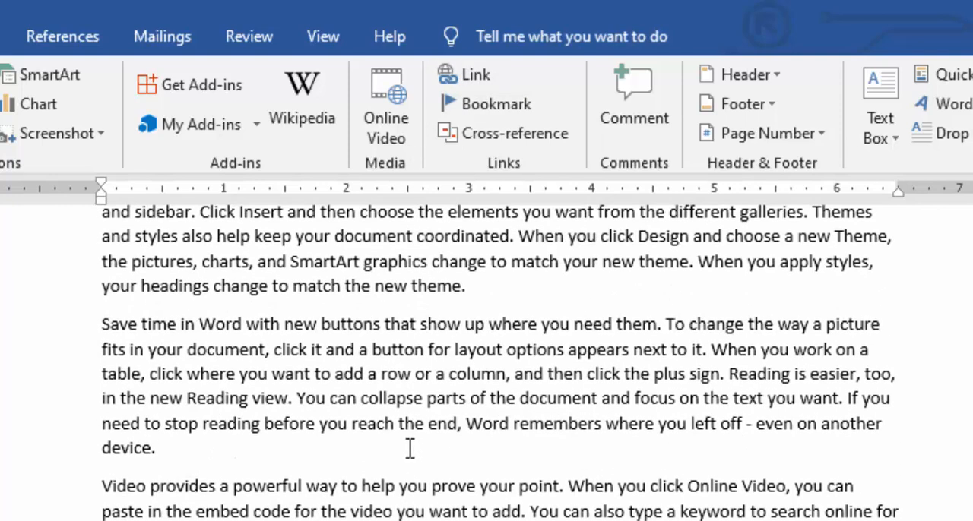
scroll(499, 450, up, 4)
scroll(499, 451, up, 3)
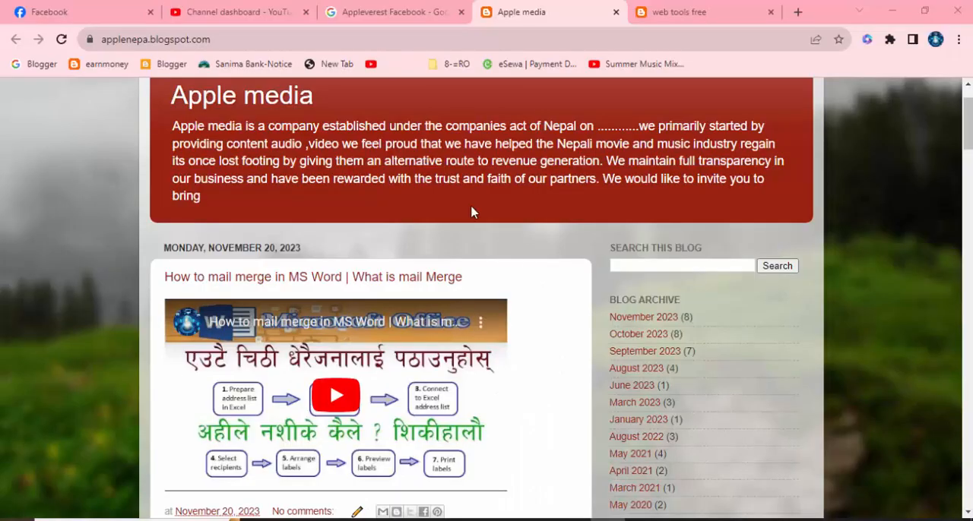
scroll(474, 211, down, 2)
scroll(474, 213, down, 12)
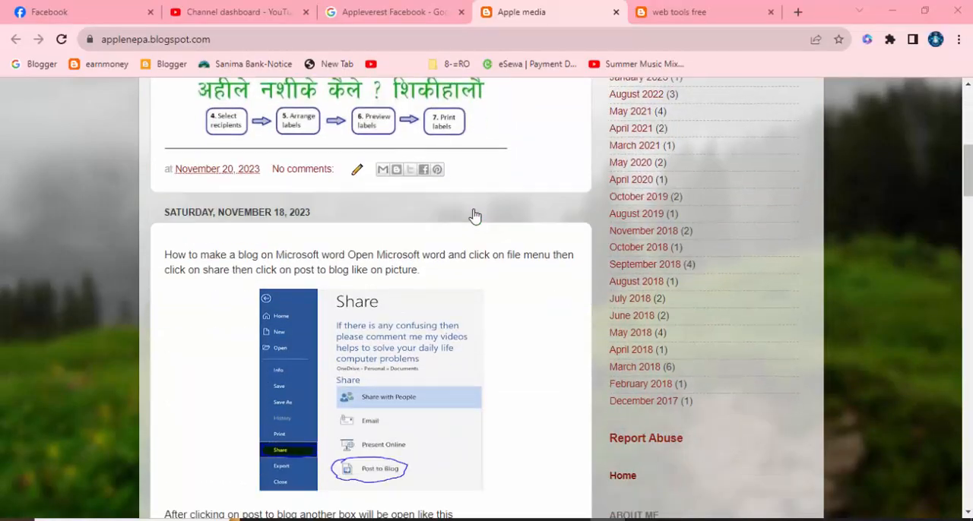
scroll(474, 219, down, 15)
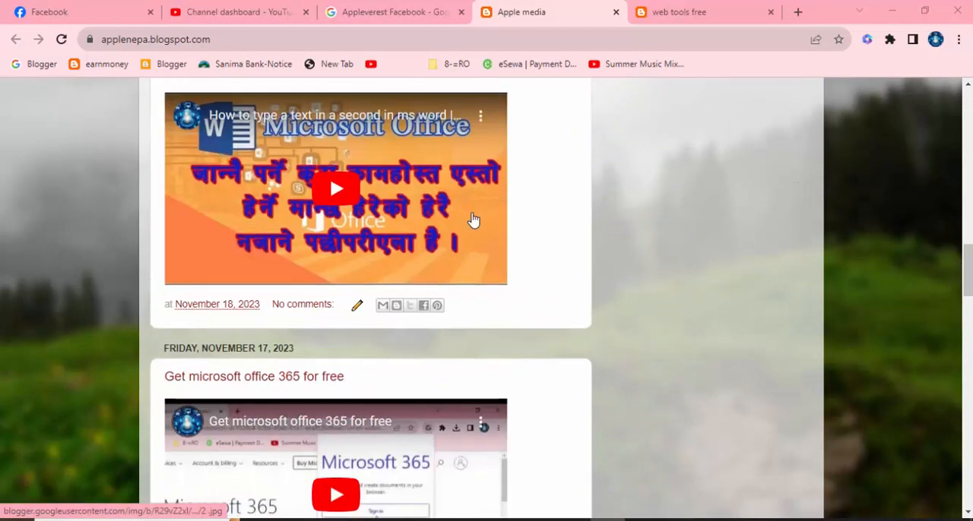
Step: Switch to the browser and look through the posts on the applenepa.blogspot.com blog
scroll(472, 220, down, 10)
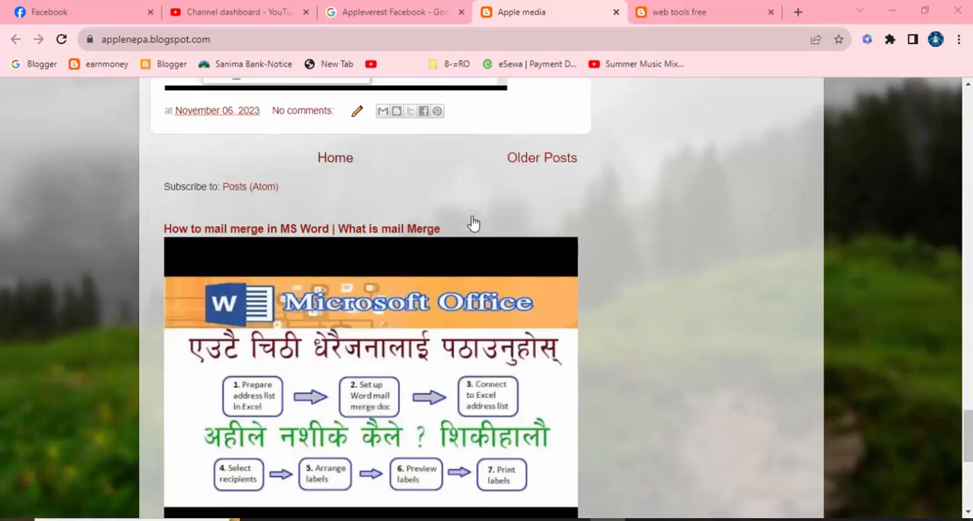
scroll(472, 221, up, 4)
scroll(472, 221, up, 20)
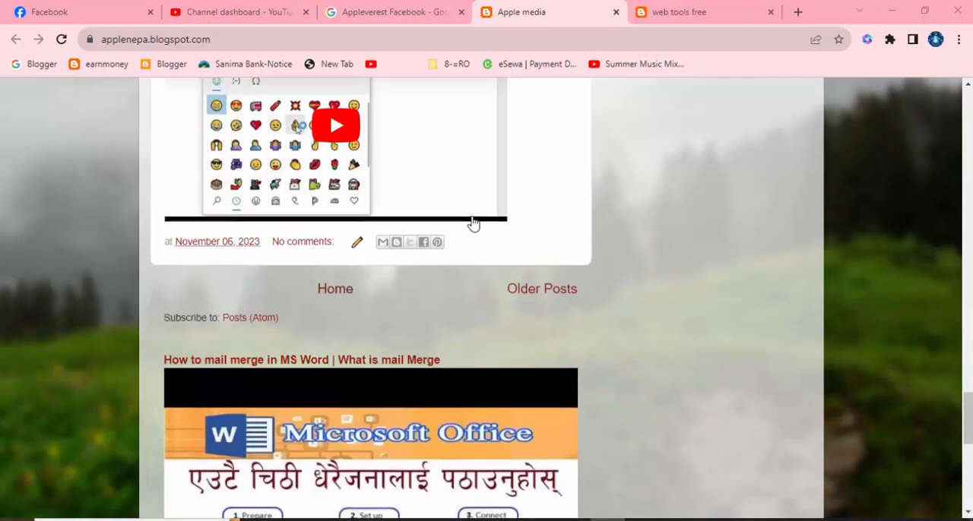
scroll(474, 219, up, 5)
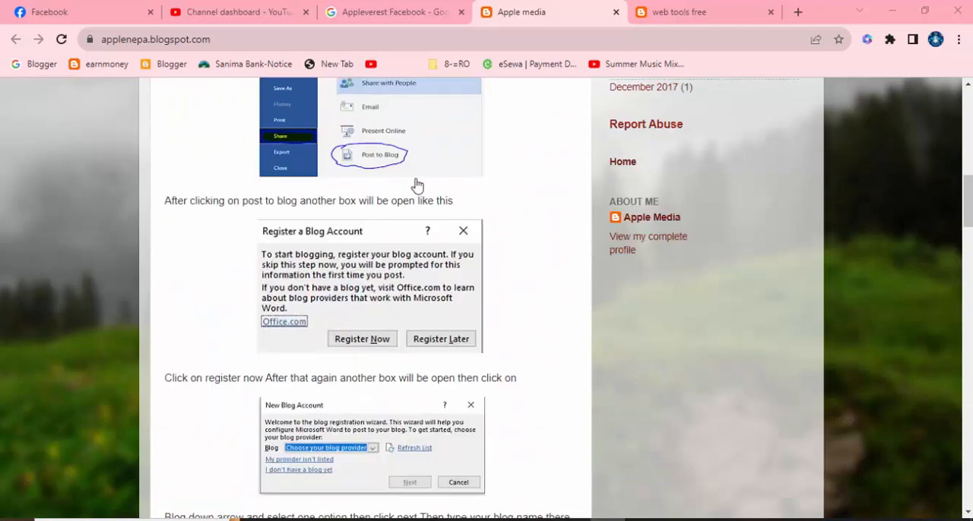
click(175, 39)
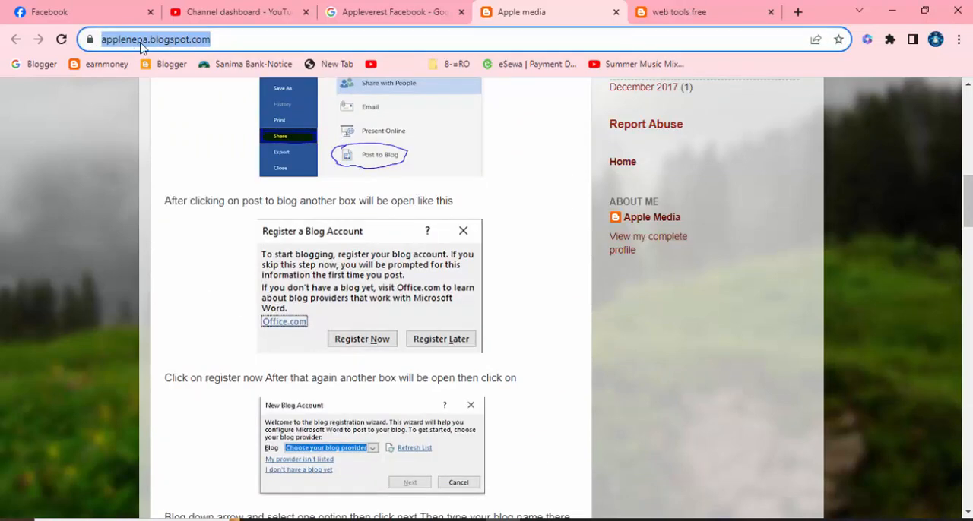
click(175, 39)
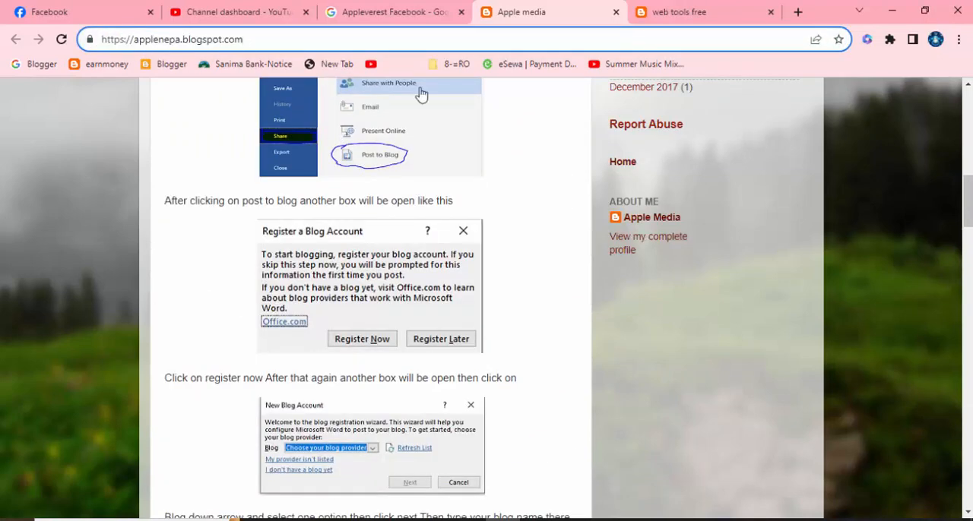
Step: Look through the posts on the "web tools free" blog at webtoolsfree52.blogspot.com
click(668, 17)
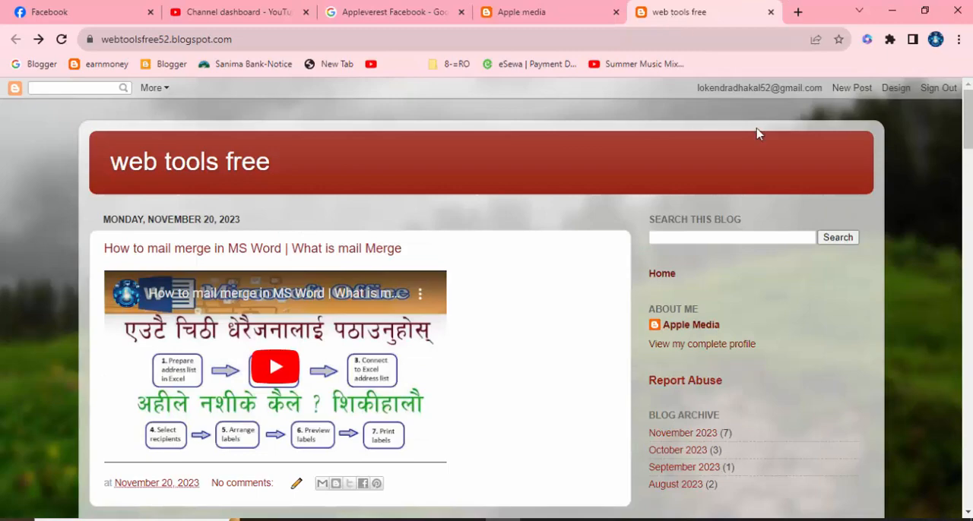
click(181, 39)
scroll(517, 309, down, 3)
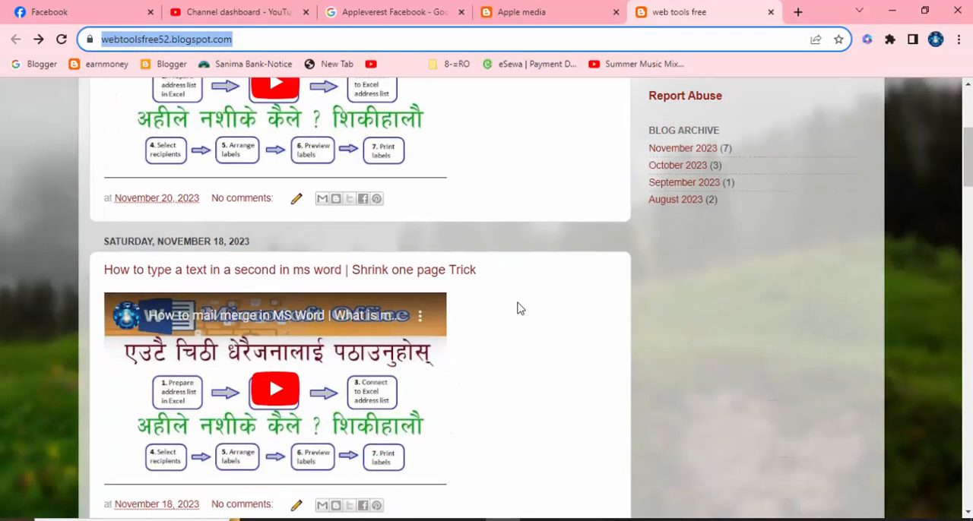
scroll(517, 309, down, 12)
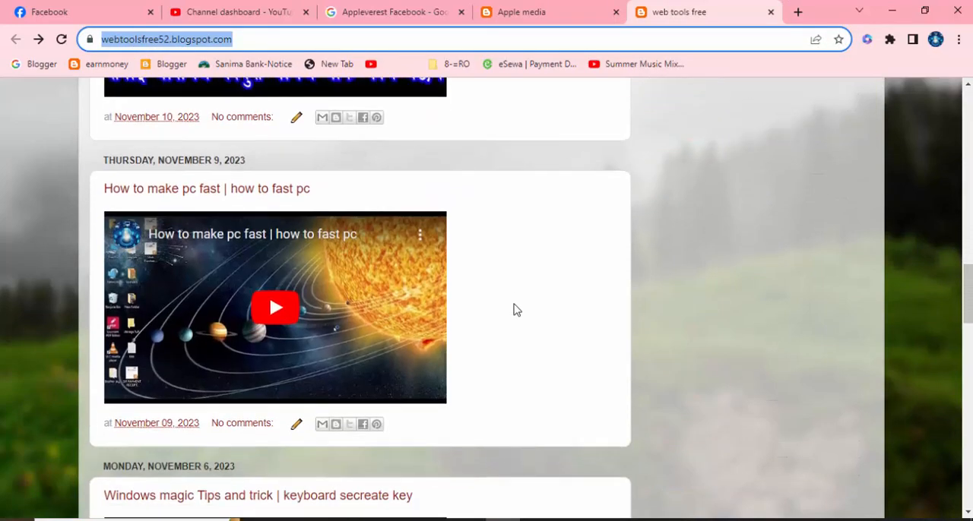
scroll(514, 310, down, 15)
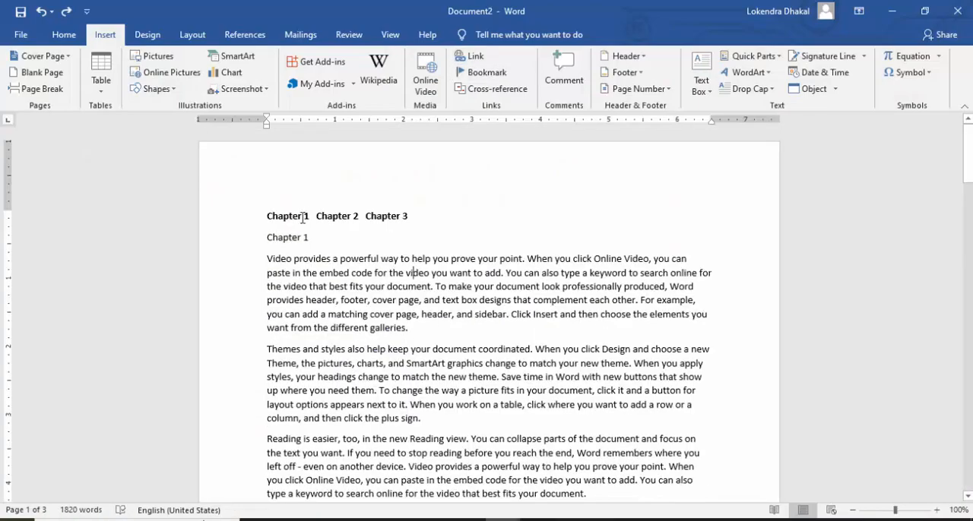
Step: Switch back to Word and link "Chapter 1" in the row of chapter names to the chapter1 bookmark
drag(307, 215, 271, 218)
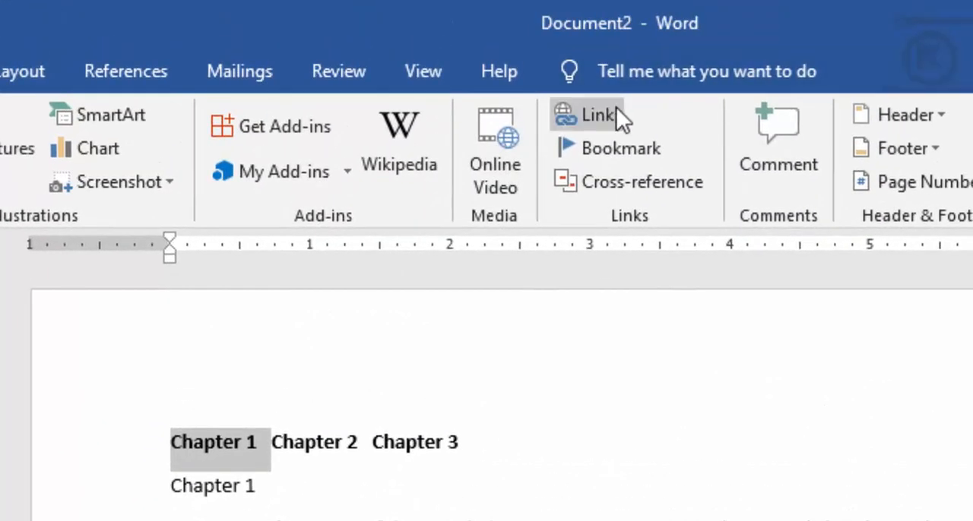
click(628, 71)
click(403, 435)
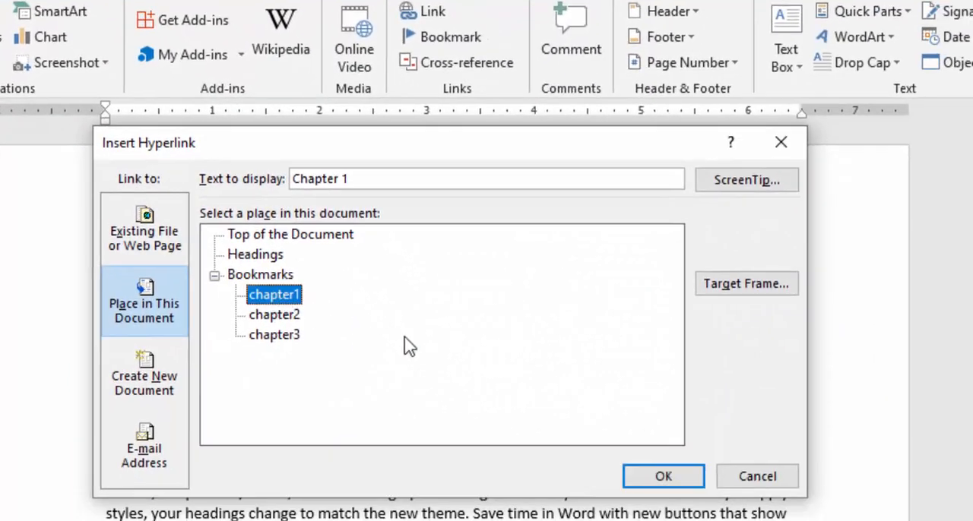
click(656, 476)
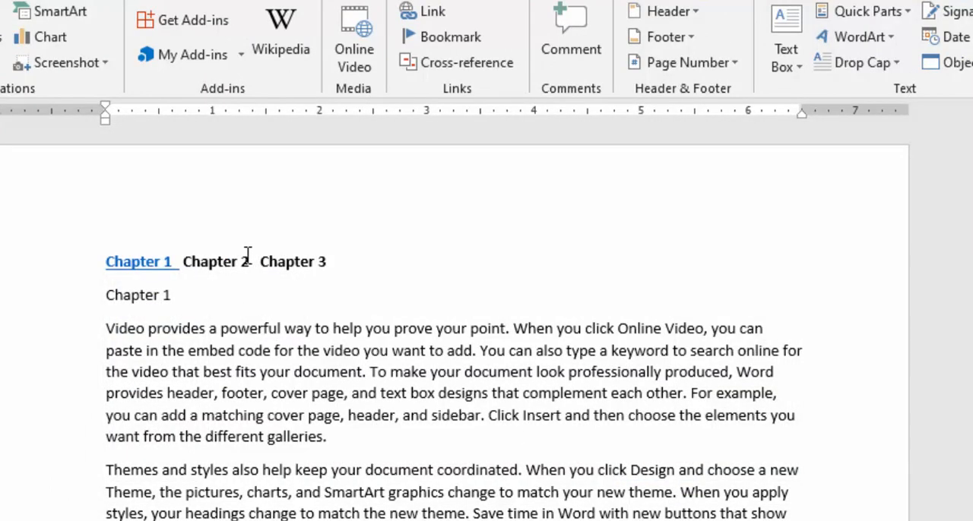
Step: Link "Chapter 2" in the row of chapter names to the chapter2 bookmark in this document
drag(251, 260, 190, 259)
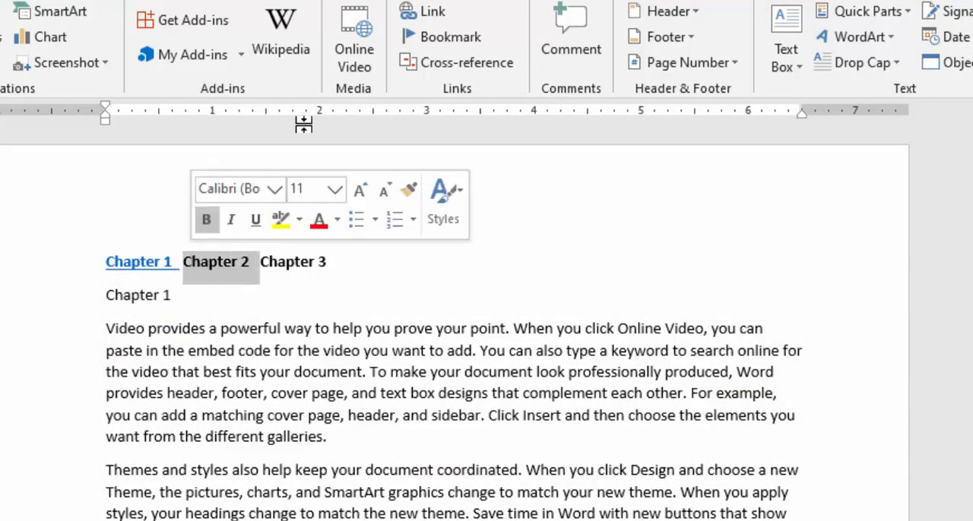
click(430, 14)
click(283, 320)
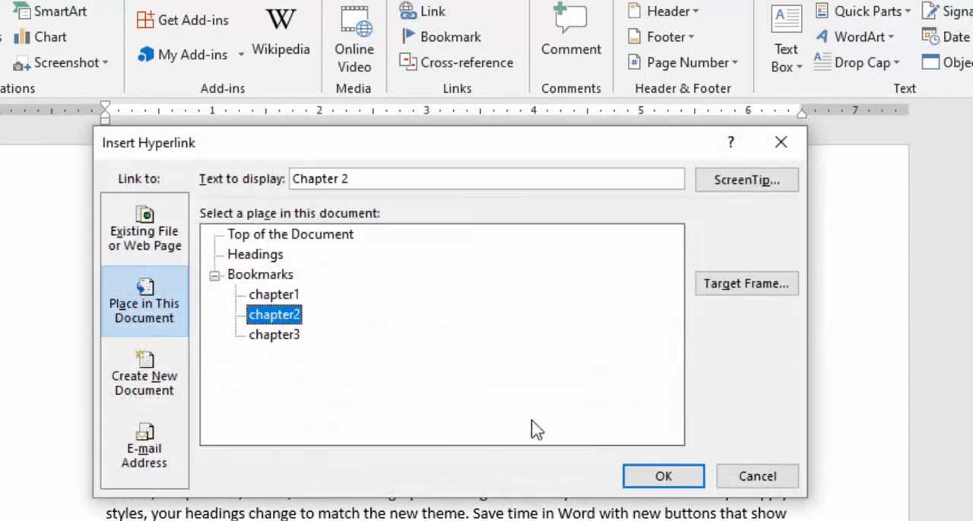
click(657, 473)
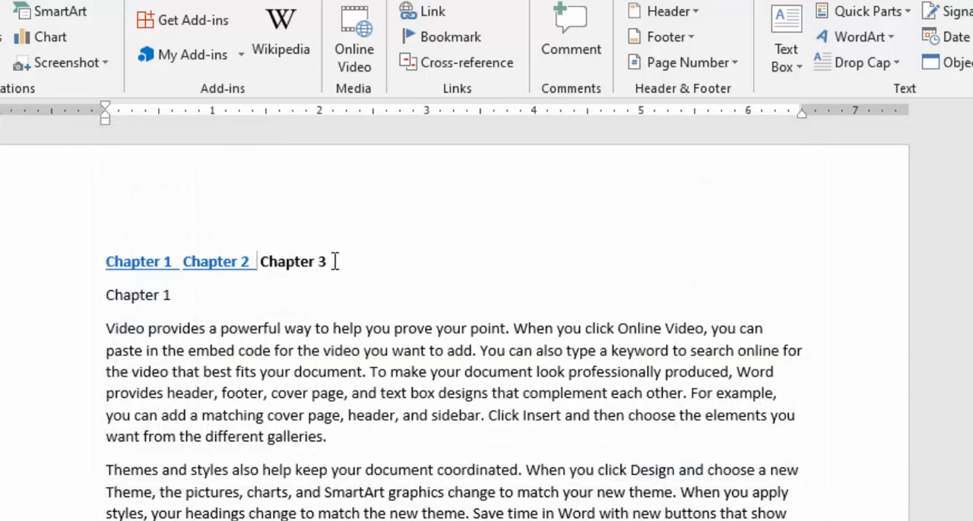
Step: Link "Chapter 3" in the row of chapter names to the chapter3 bookmark in this document
drag(330, 261, 258, 261)
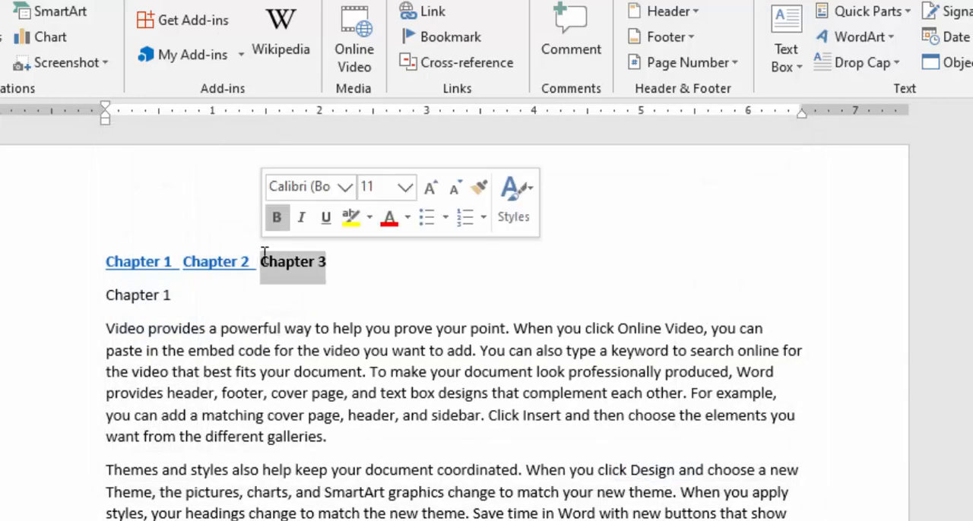
click(410, 12)
click(279, 336)
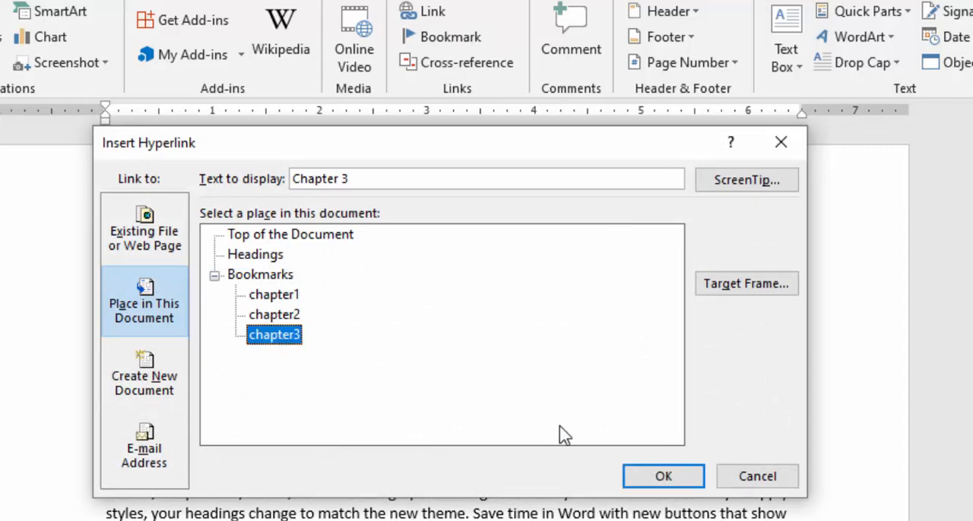
click(646, 475)
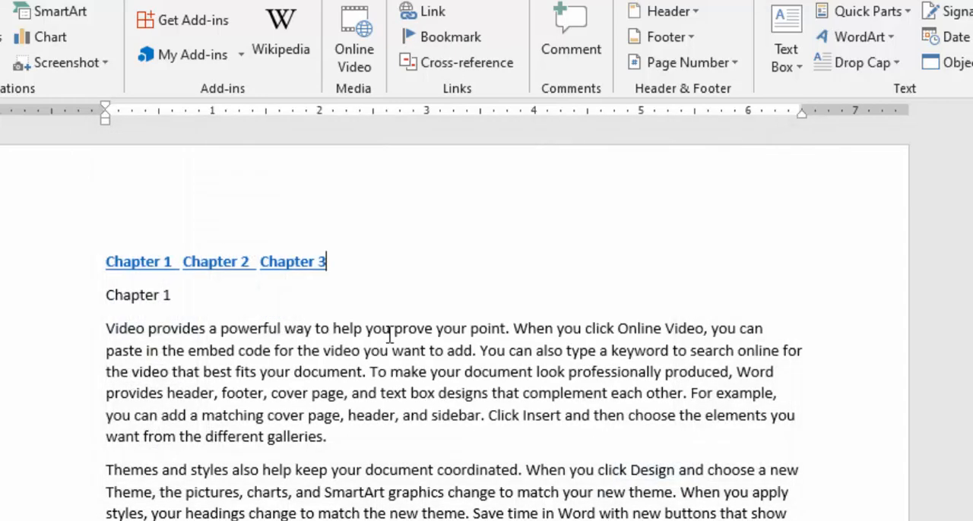
Step: Follow the "Chapter 2" link in the row of chapter names to test it, and return to page 1
double_click(142, 262)
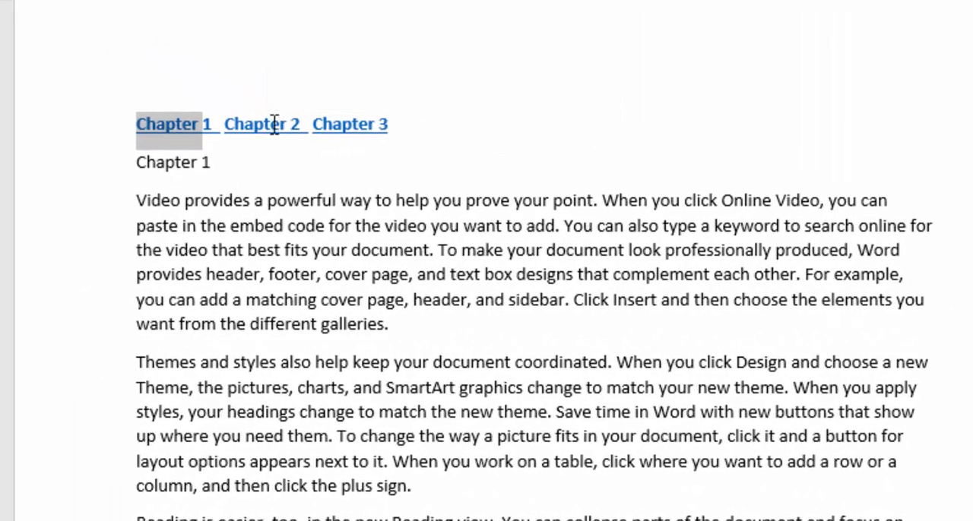
click(296, 154)
ctrl+click(274, 124)
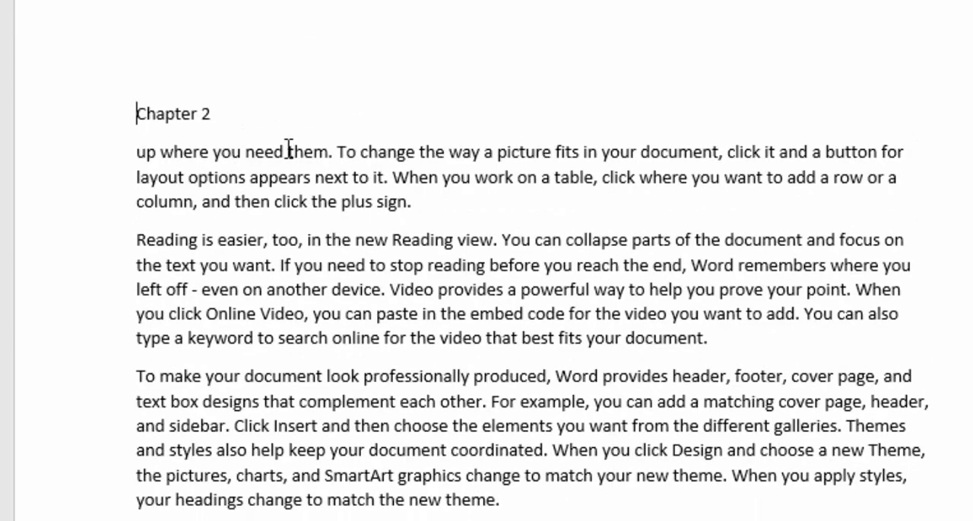
scroll(538, 240, up, 15)
scroll(548, 228, up, 2)
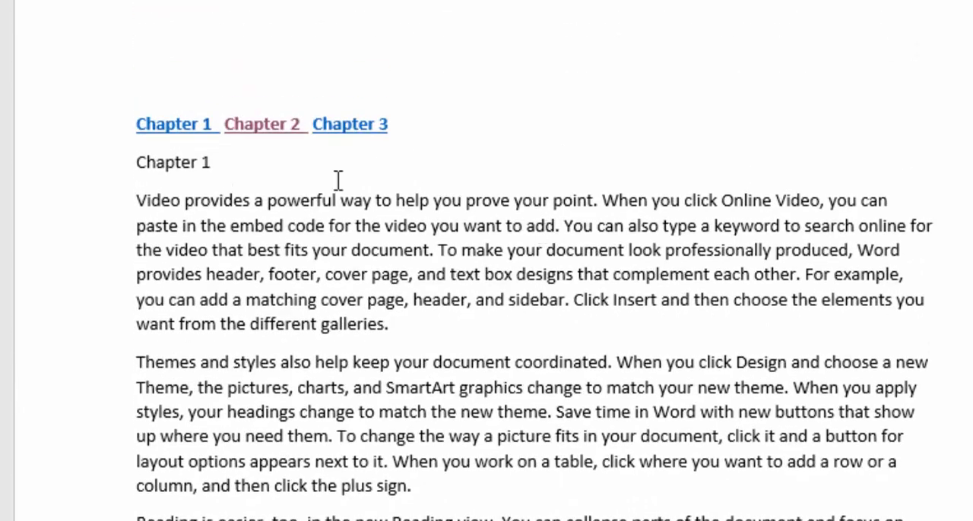
Step: Follow the "Chapter 3" link in the row of chapter names to test it, and return to page 1
ctrl+click(367, 126)
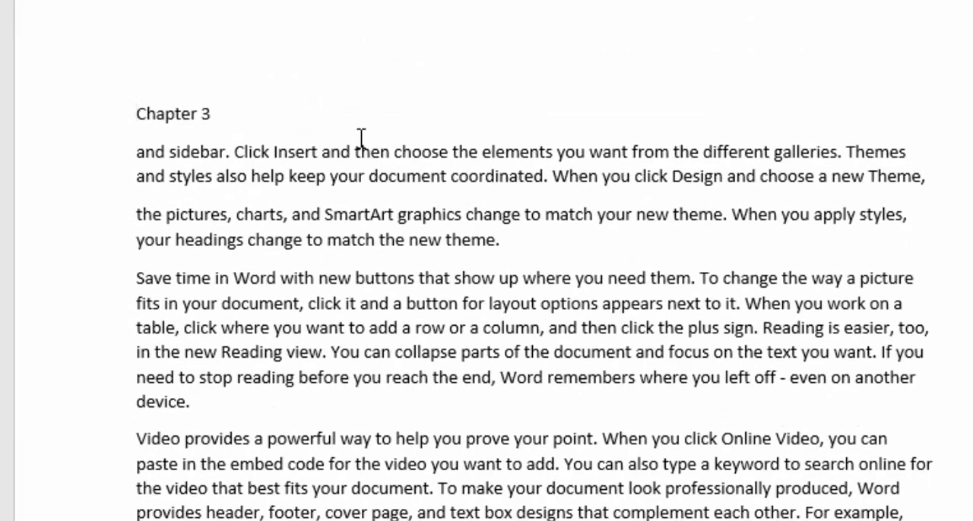
scroll(365, 126, up, 10)
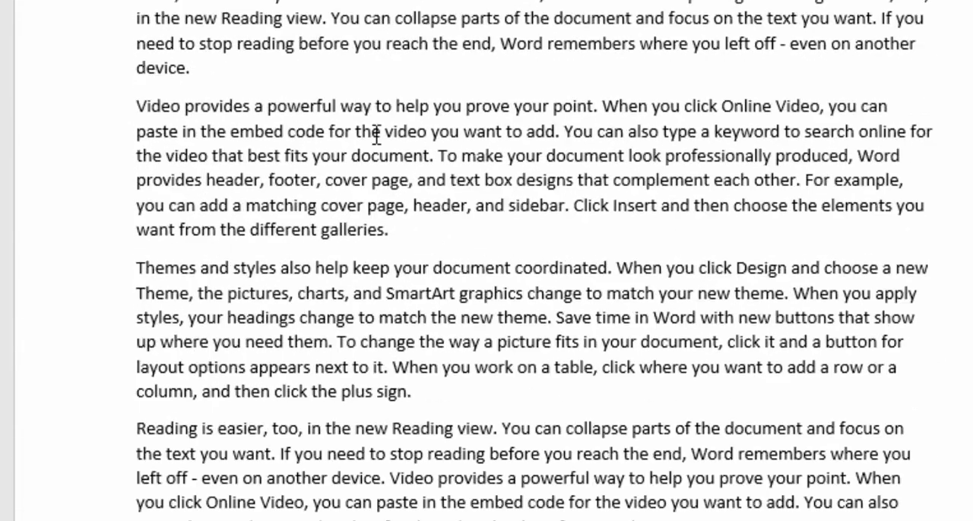
scroll(375, 134, up, 15)
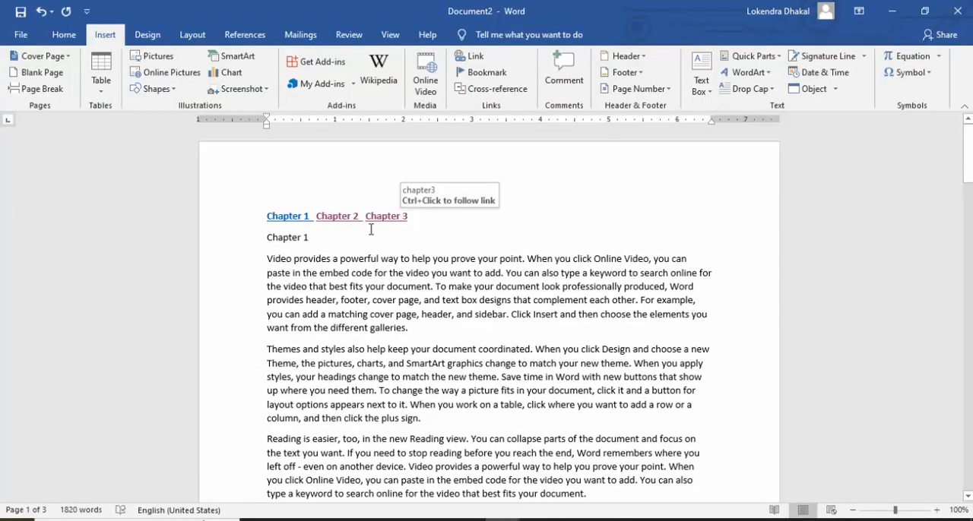
Step: Follow the "Chapter 1" link to test it, and check the document down to the page 2 heading
ctrl+click(283, 216)
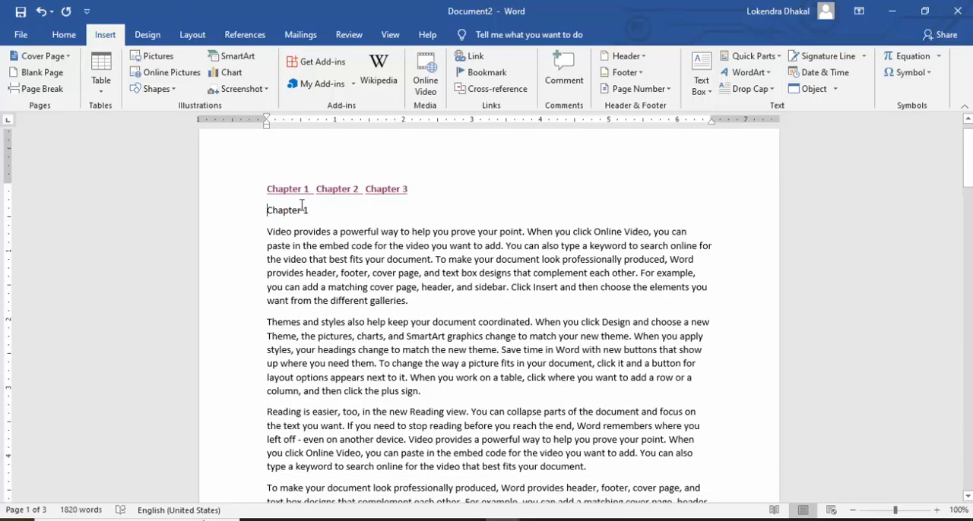
scroll(461, 285, up, 1)
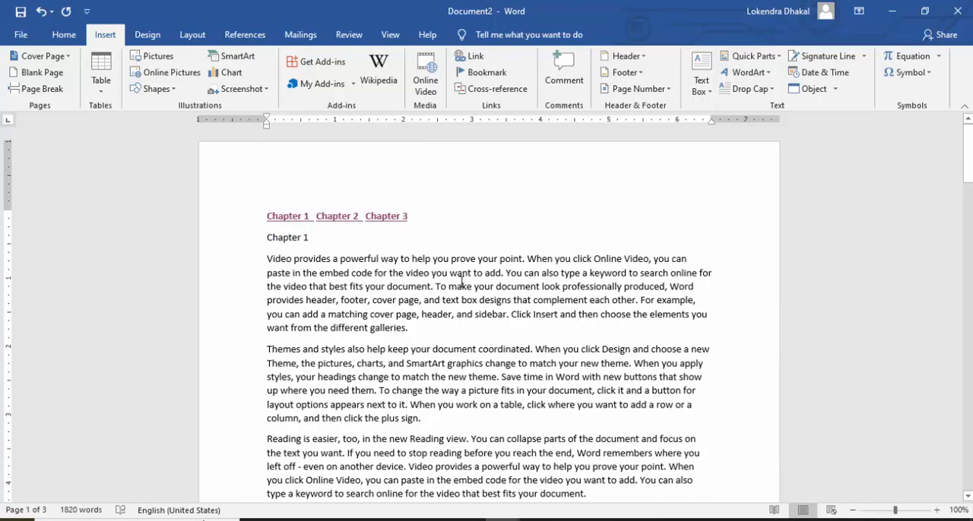
scroll(461, 280, down, 18)
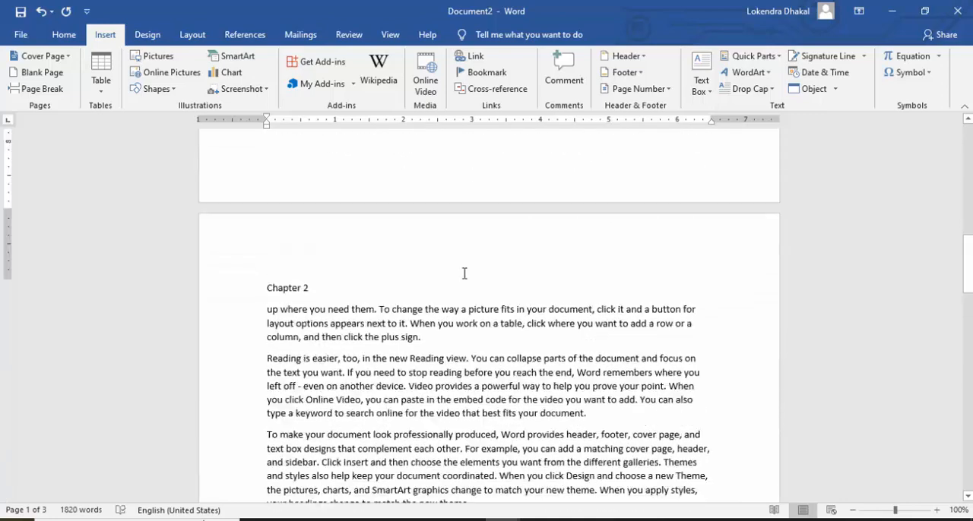
scroll(464, 273, up, 18)
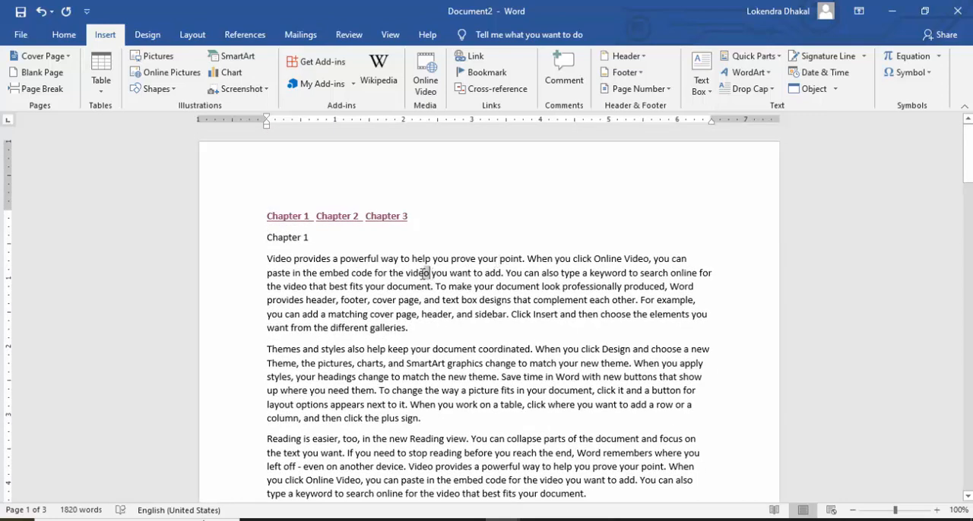
Step: Color the word "video" in the first paragraph under the Chapter 1 heading red, and undo the color change
drag(424, 274, 411, 274)
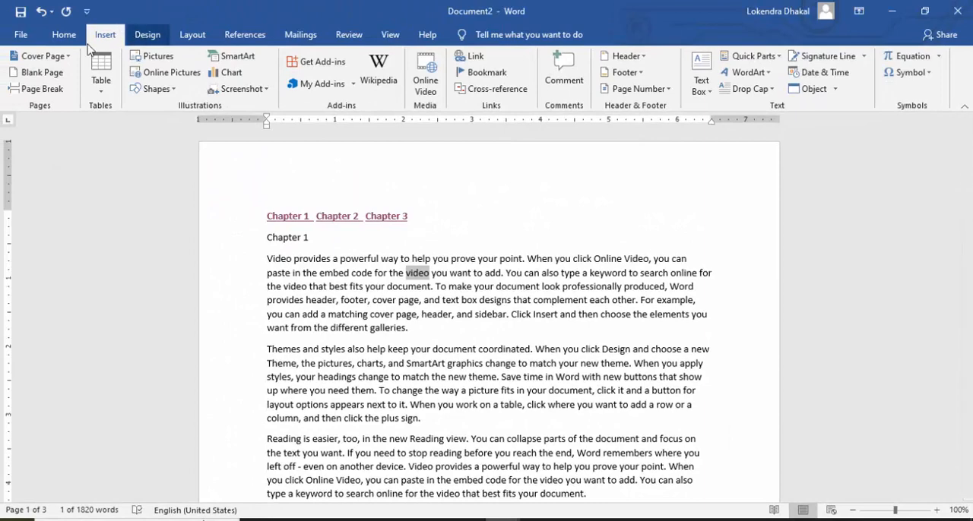
click(64, 36)
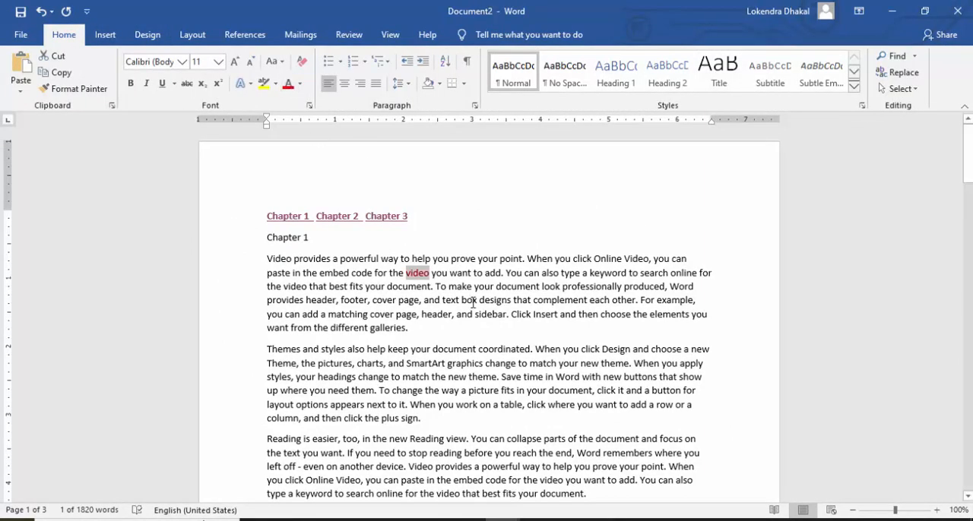
scroll(471, 302, down, 7)
scroll(483, 298, down, 10)
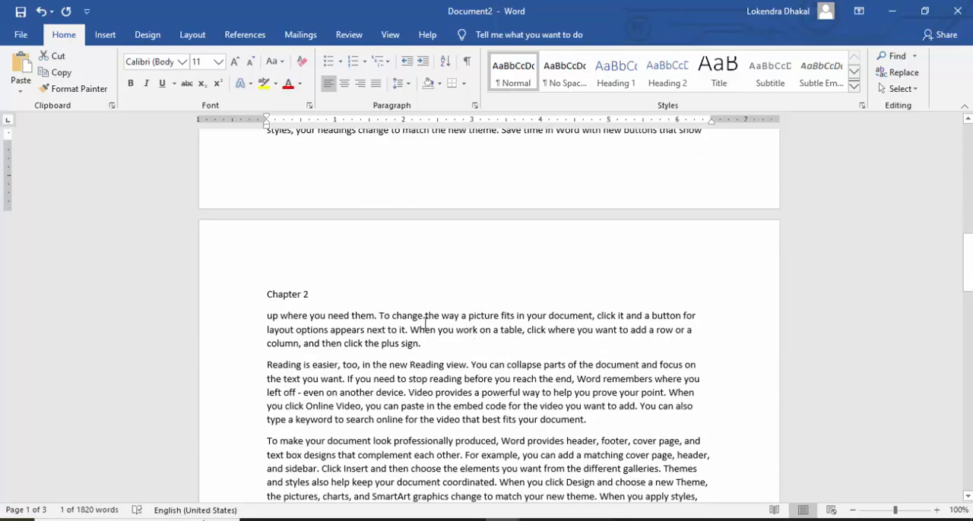
scroll(530, 328, up, 17)
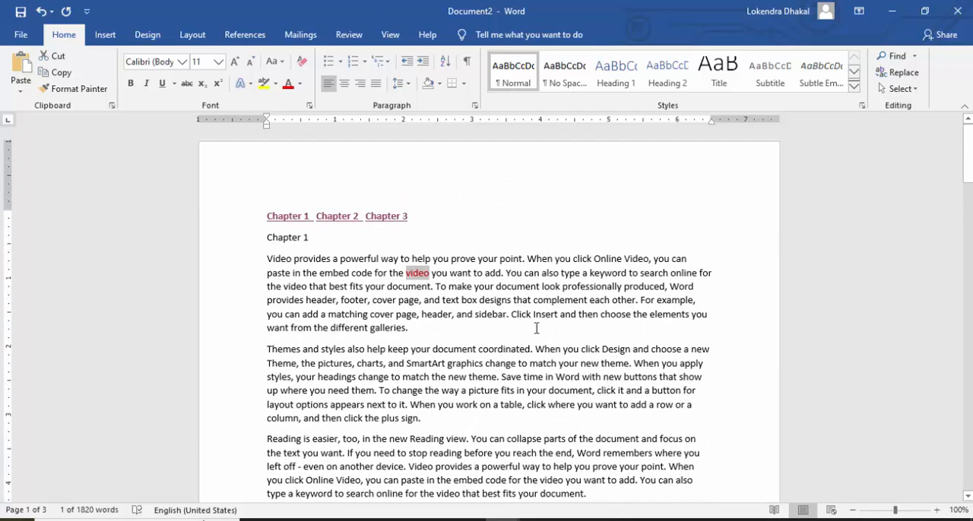
click(431, 275)
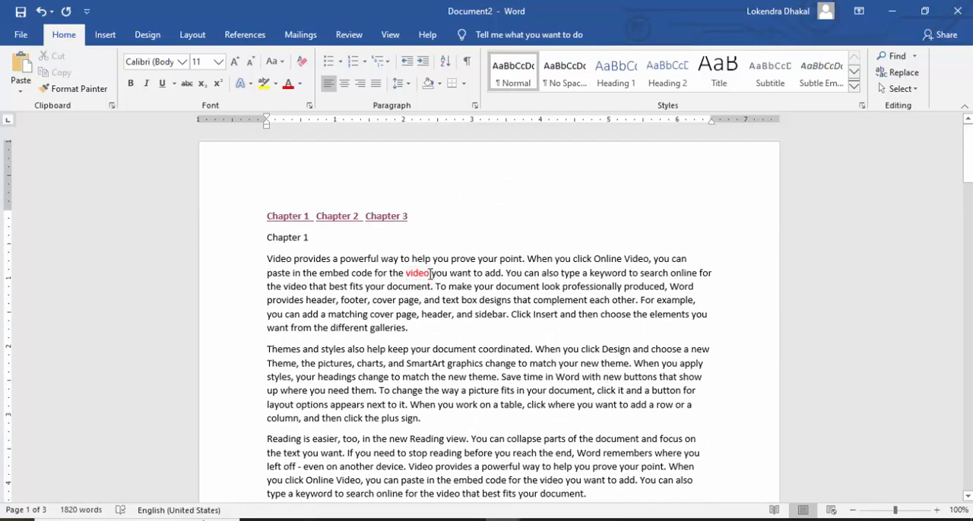
double_click(429, 273)
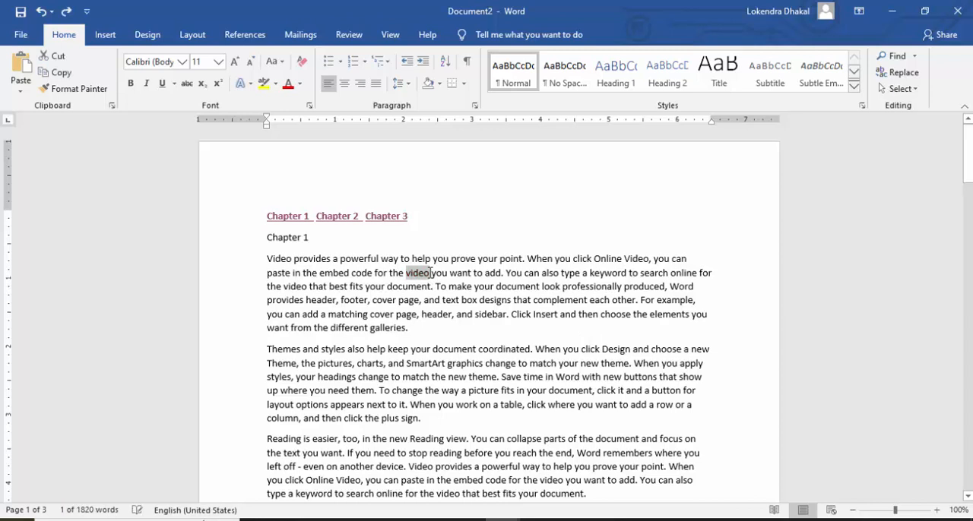
click(457, 275)
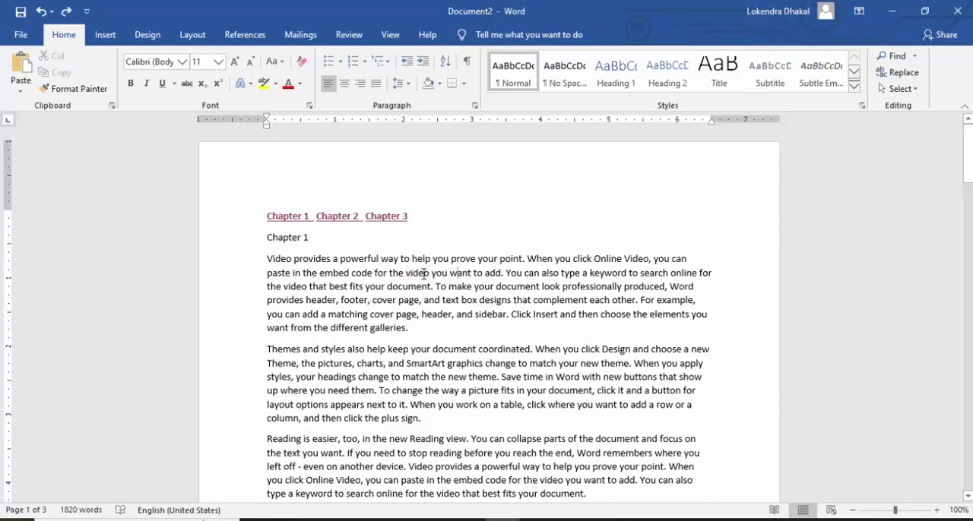
Step: Select the whole document's content, and undo and redo the hyperlink on "Chapter 3" in the row of chapter names
drag(424, 273, 407, 272)
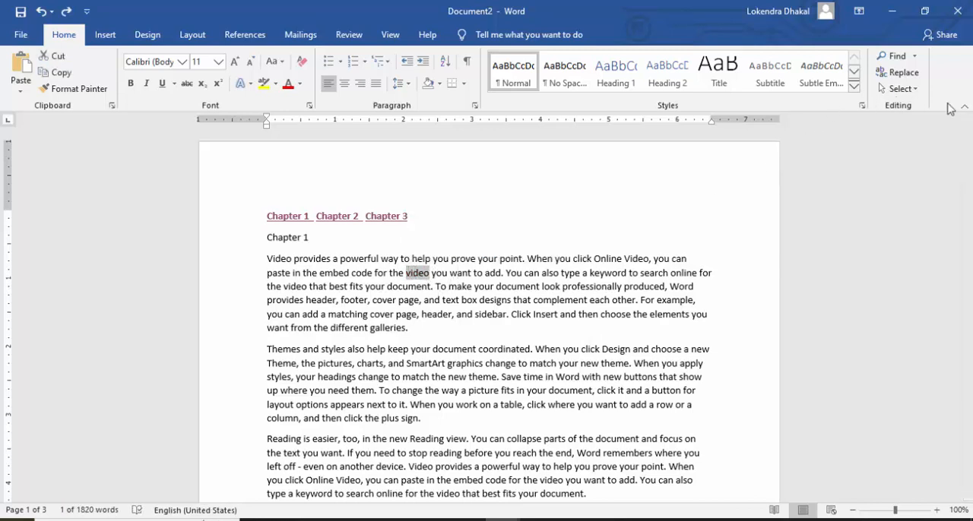
click(916, 89)
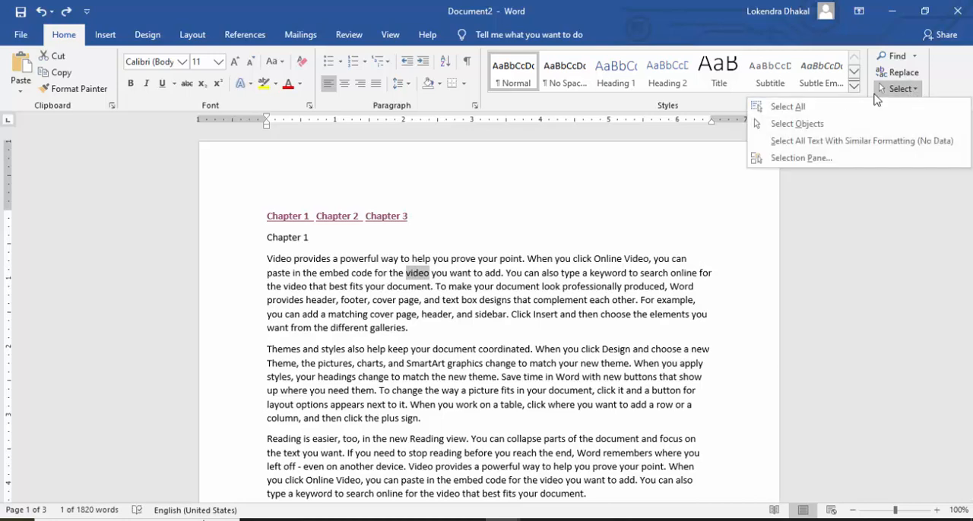
click(805, 108)
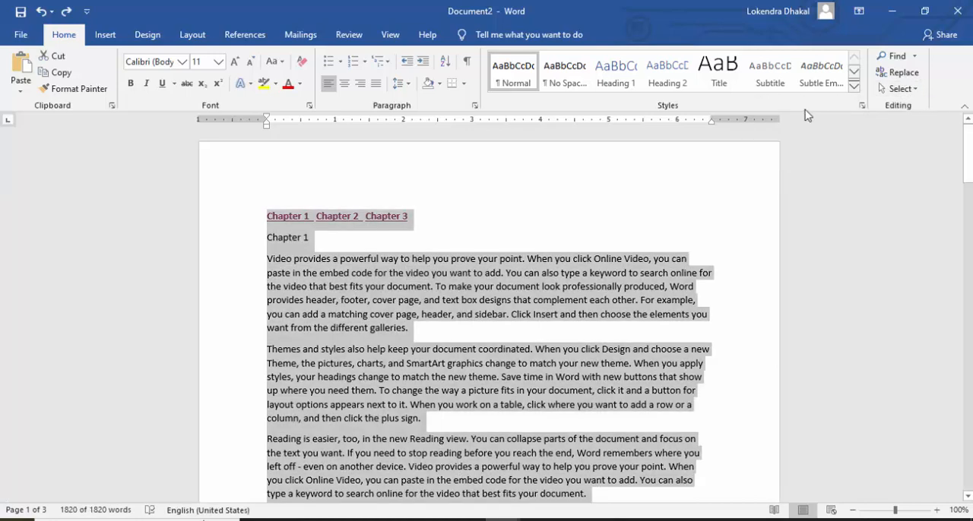
key(ctrl+z)
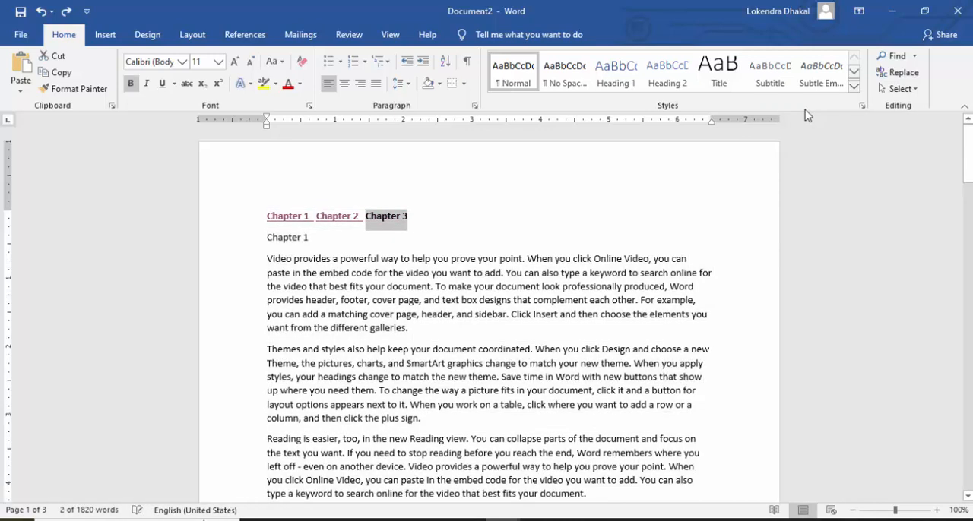
click(524, 273)
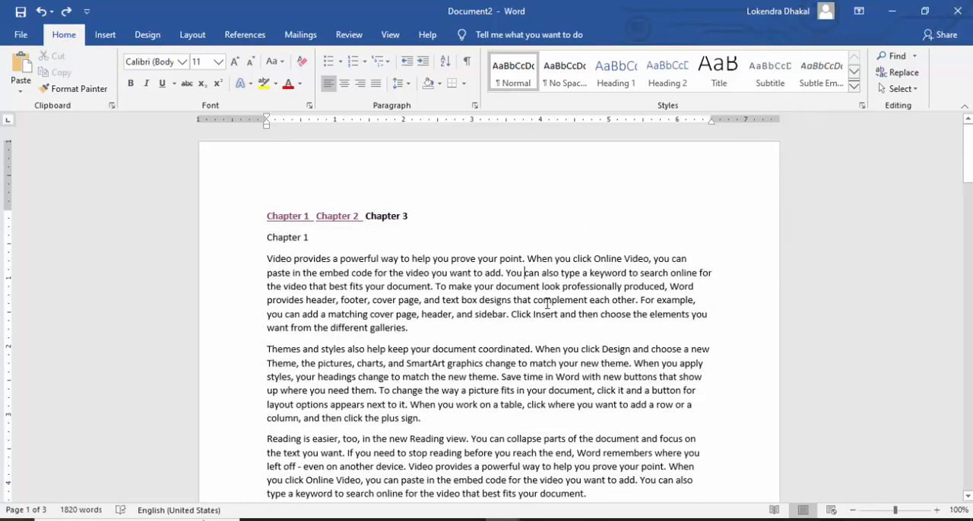
key(ctrl+y)
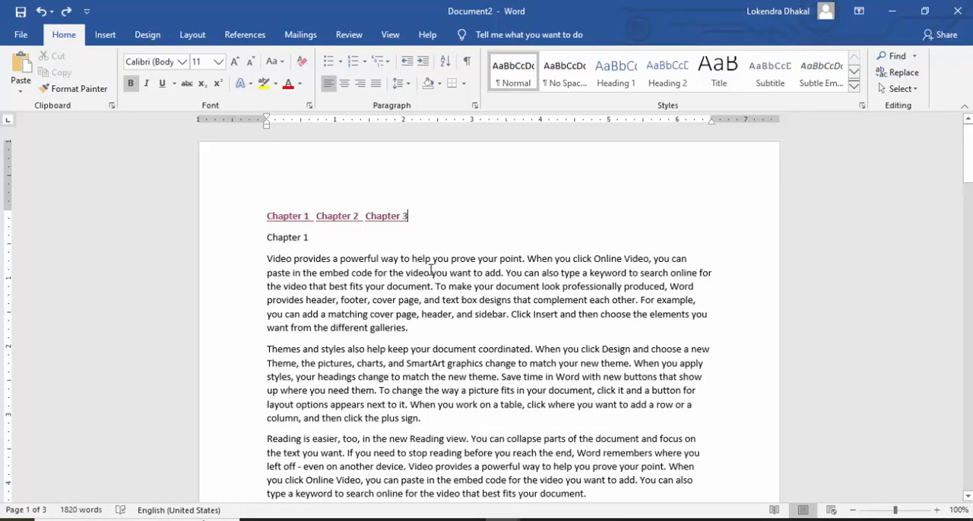
Step: Select all text with formatting similar to the word "video" in the first paragraph, and clear the selection
drag(428, 272, 405, 272)
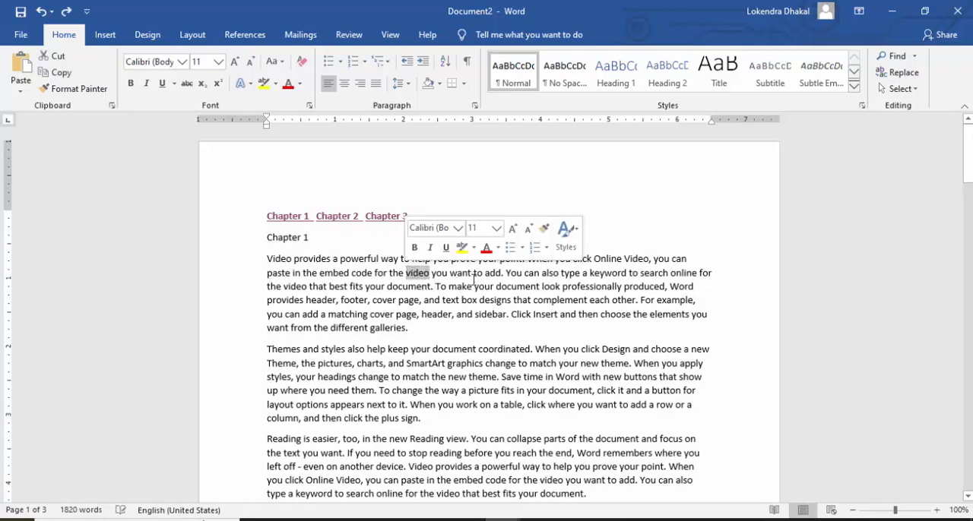
click(915, 89)
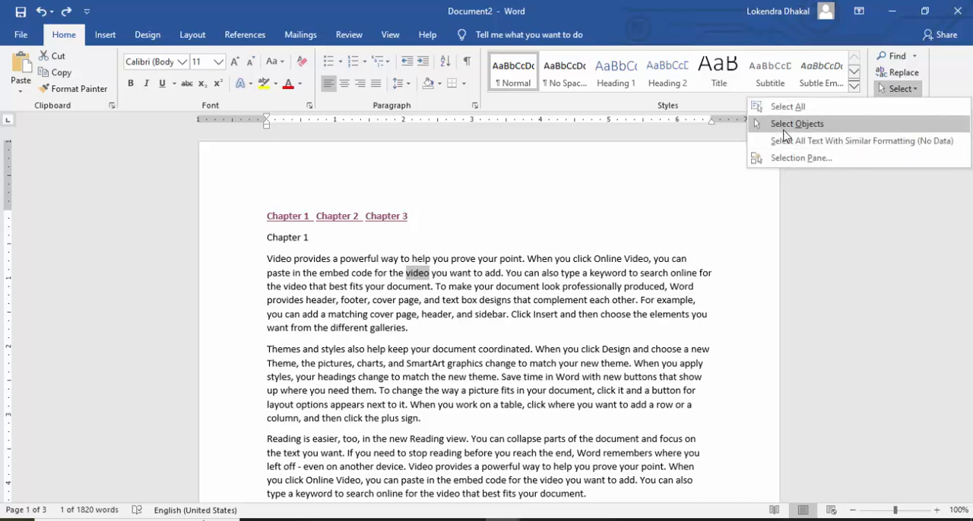
click(849, 144)
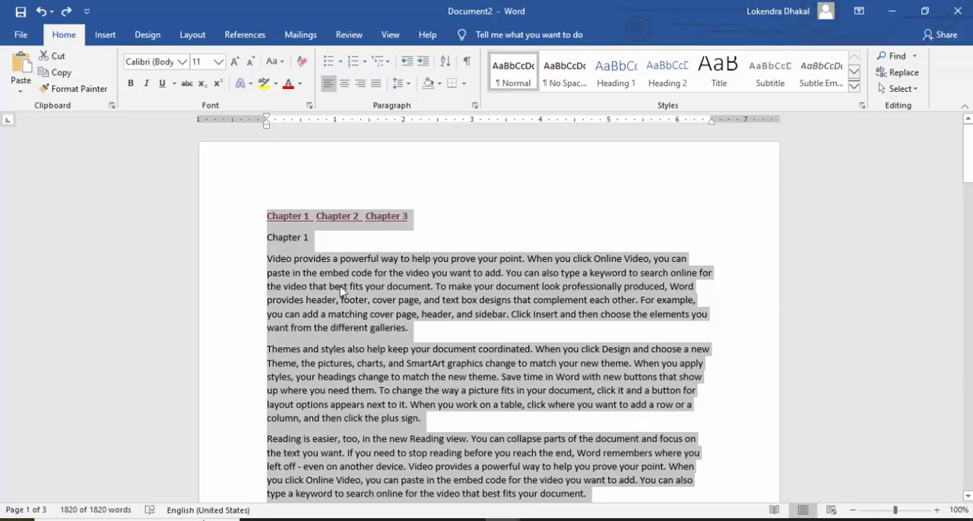
click(499, 286)
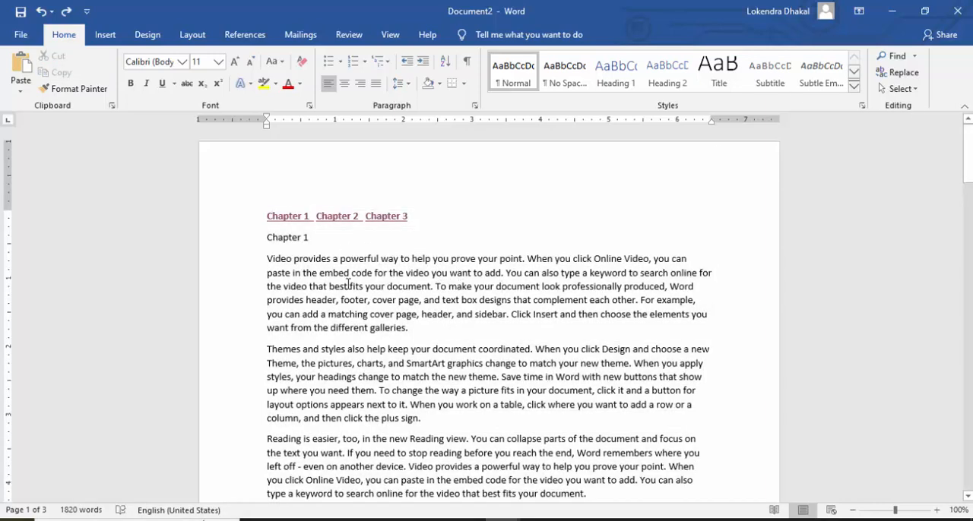
Step: Format the word "Video" at the start of the first paragraph in Times New Roman, size 12
drag(266, 258, 295, 265)
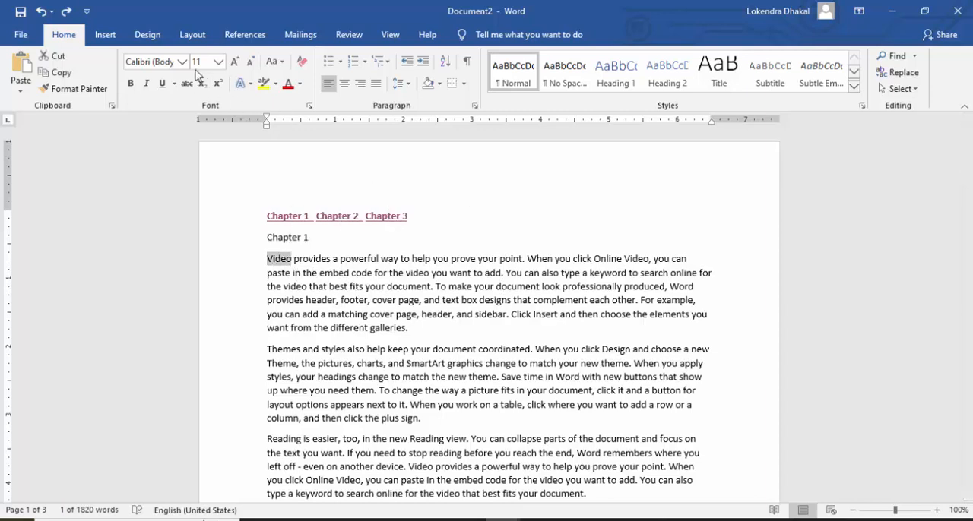
click(168, 61)
text(T)
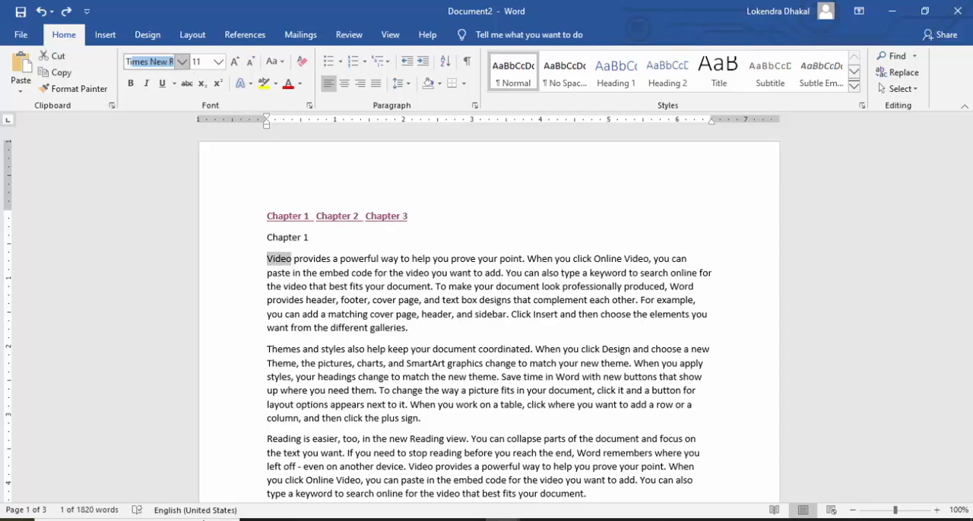
text(imes New R)
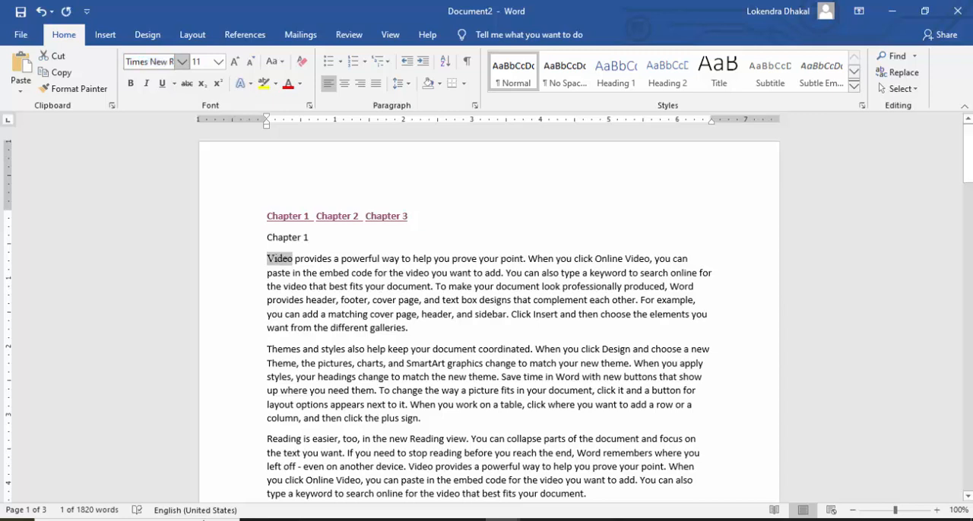
key(Return)
click(203, 59)
text(1)
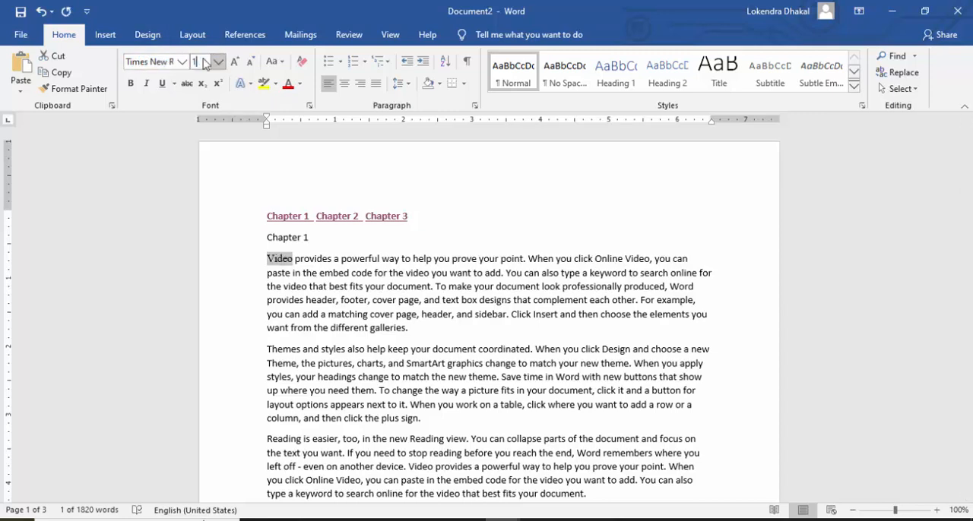
text(2)
key(Return)
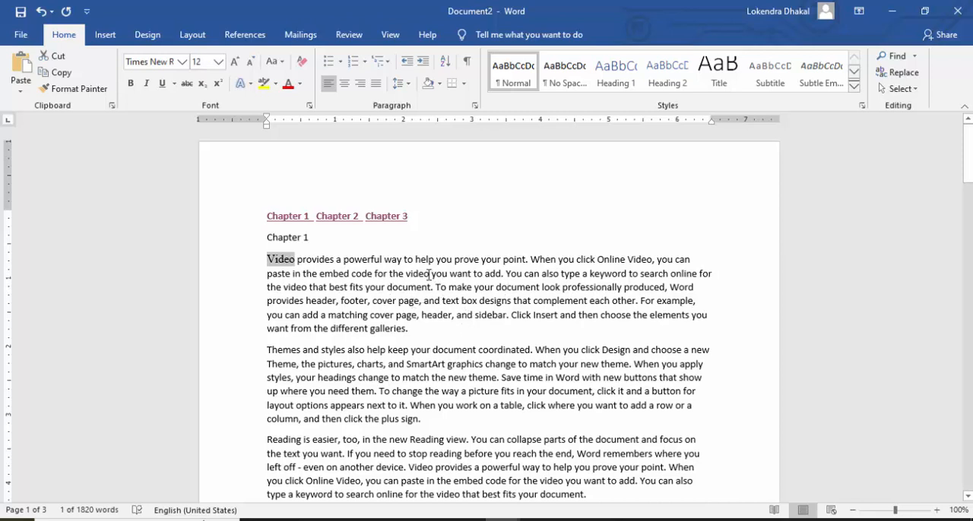
Step: Format the word "video" in the second line of the first paragraph in Times New Roman, size 12
click(420, 274)
shift+click(410, 273)
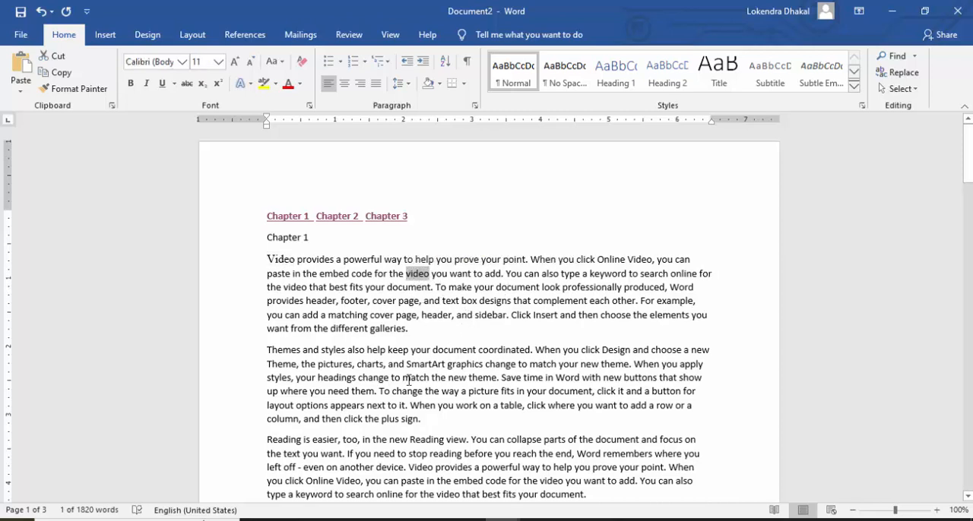
click(173, 61)
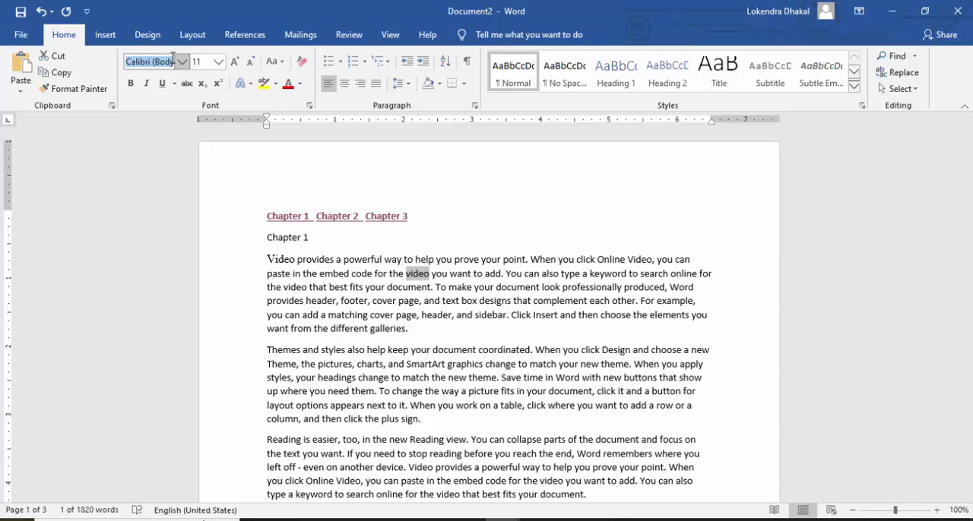
text(Times New R)
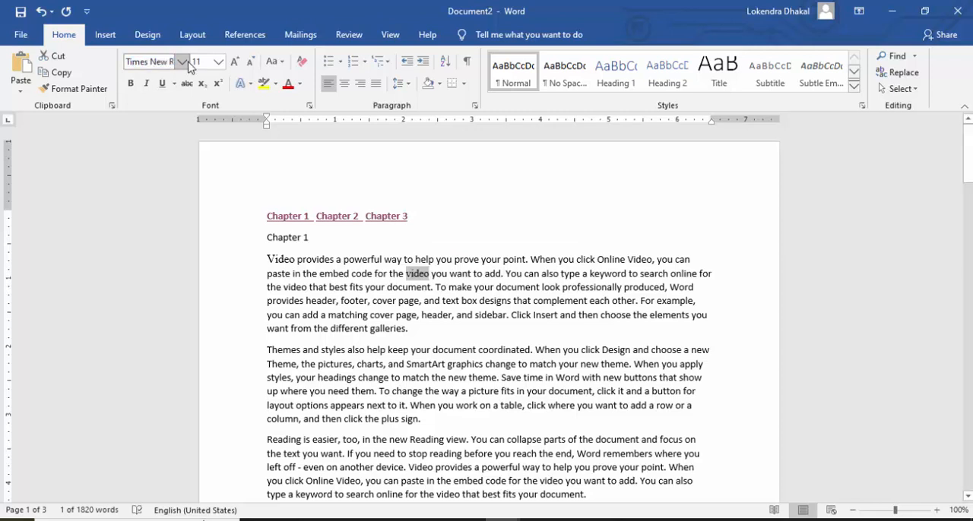
click(196, 62)
text(12)
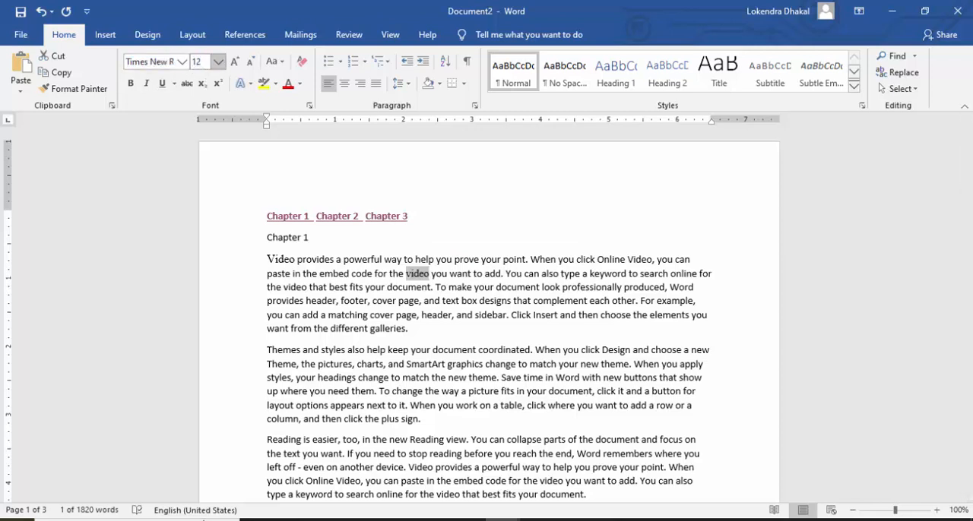
key(Return)
click(597, 337)
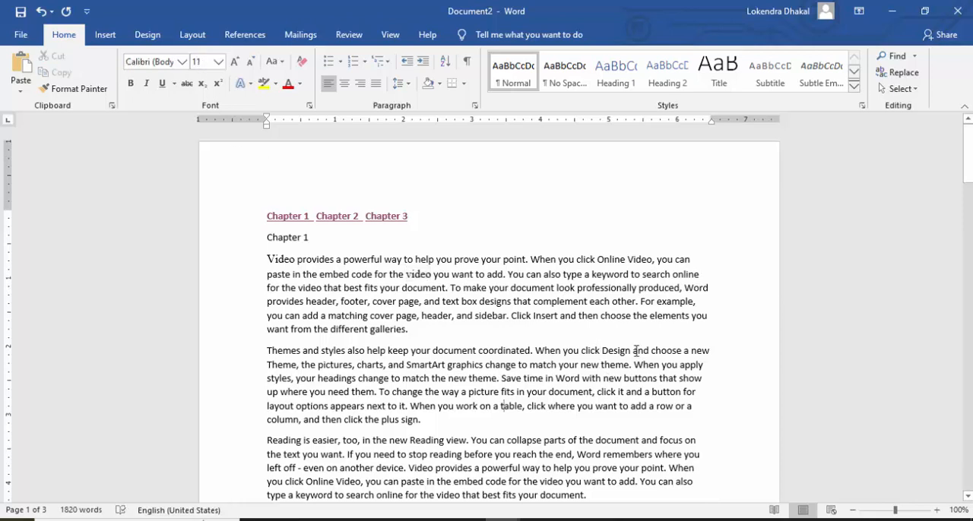
Step: Select all text with formatting similar to the opening word "Video" of the first paragraph
click(290, 260)
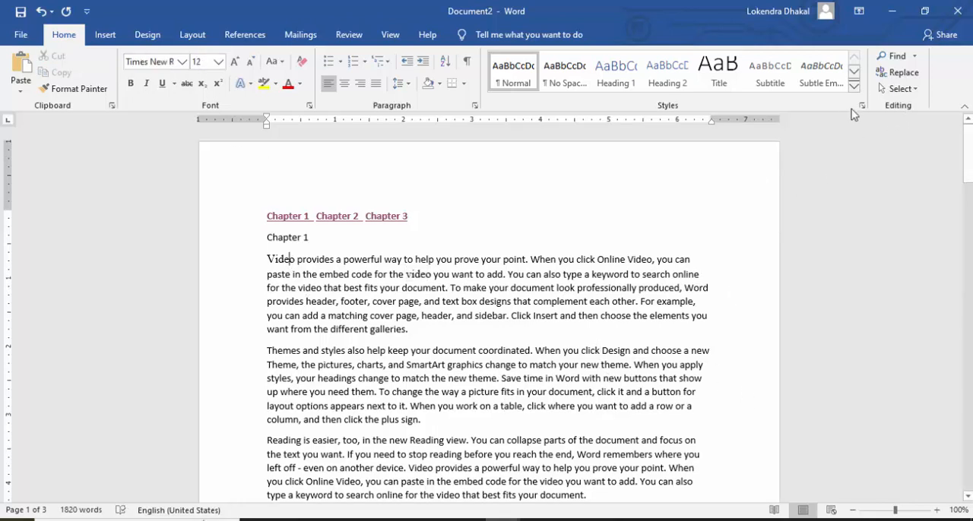
click(897, 89)
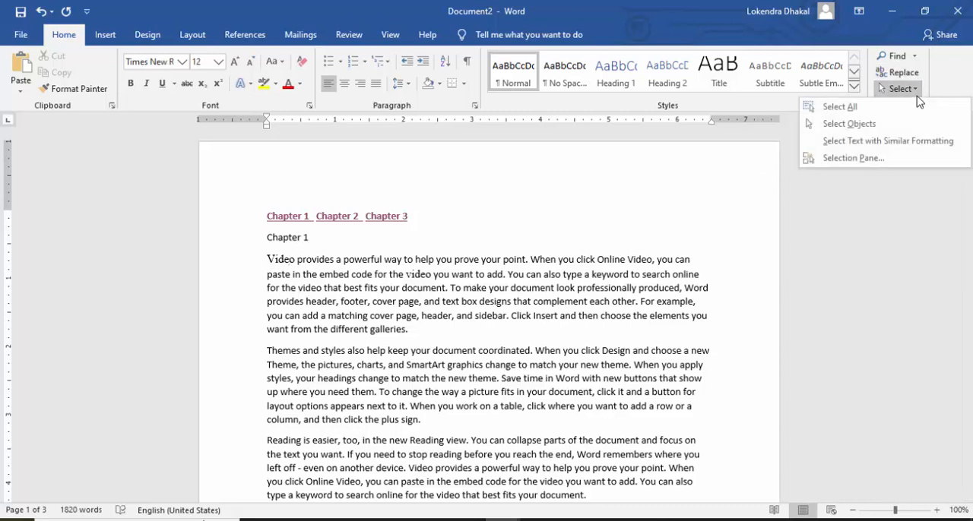
click(900, 140)
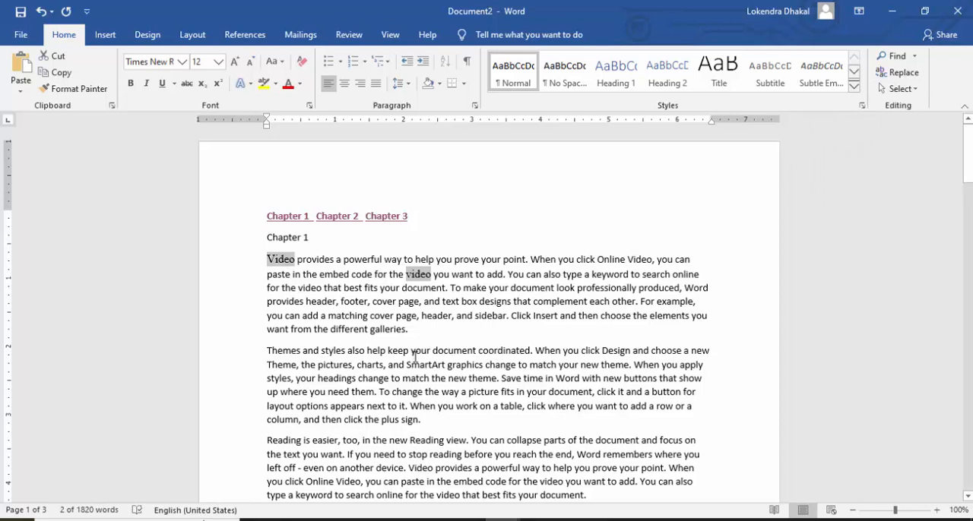
Step: Select all text with formatting similar to the body word "powerful" in the first paragraph, and clear the selection
click(343, 261)
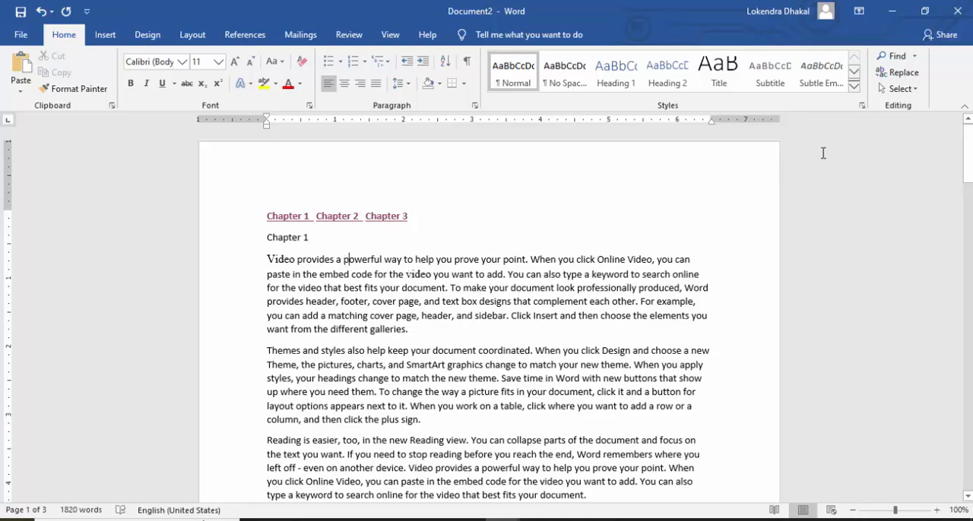
click(897, 88)
click(882, 141)
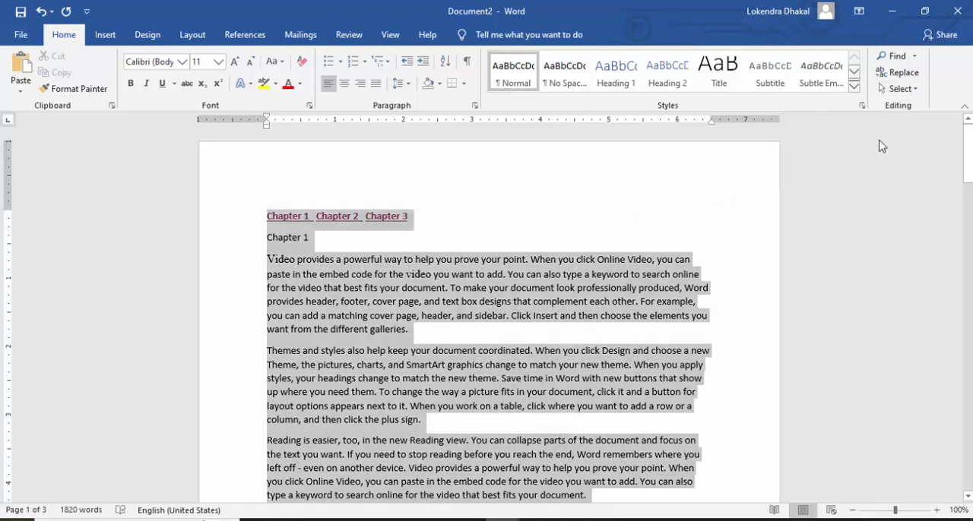
click(463, 288)
click(371, 288)
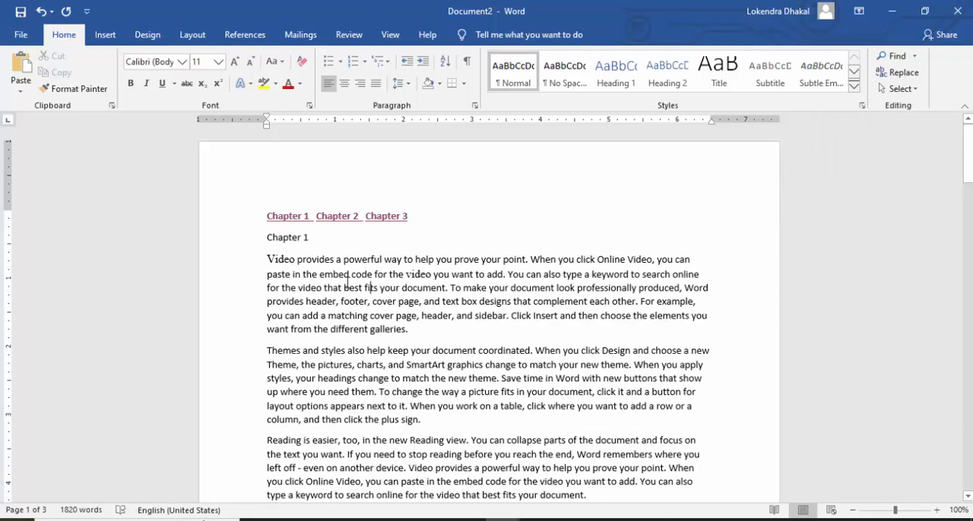